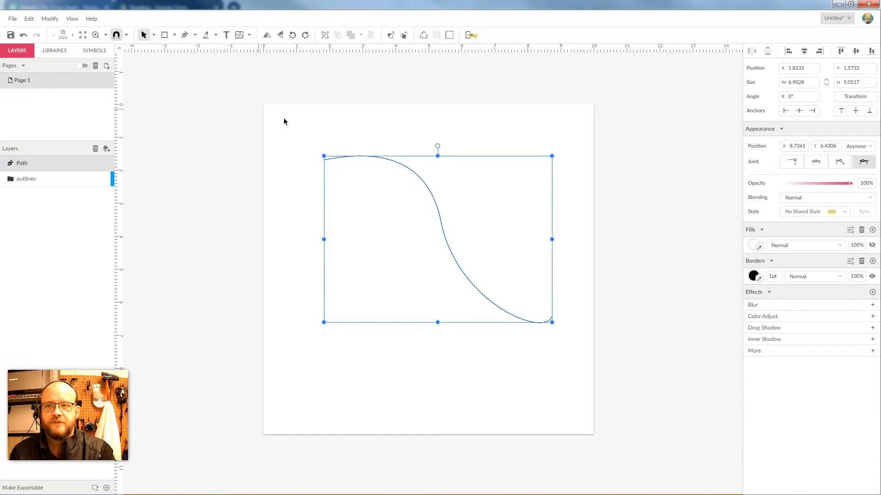
# Move the S-shaped path lower on the page and set its border width to 20 pt
pyautogui.click(473, 173)
pyautogui.click(428, 210)
pyautogui.moveTo(436, 205); pyautogui.dragTo(421, 275)
pyautogui.click(775, 260)
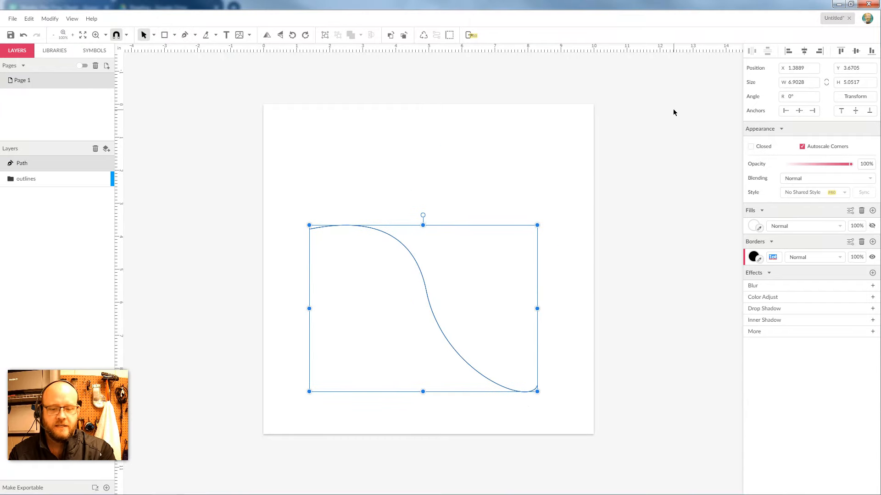
pyautogui.write('20')
pyautogui.press('Return')
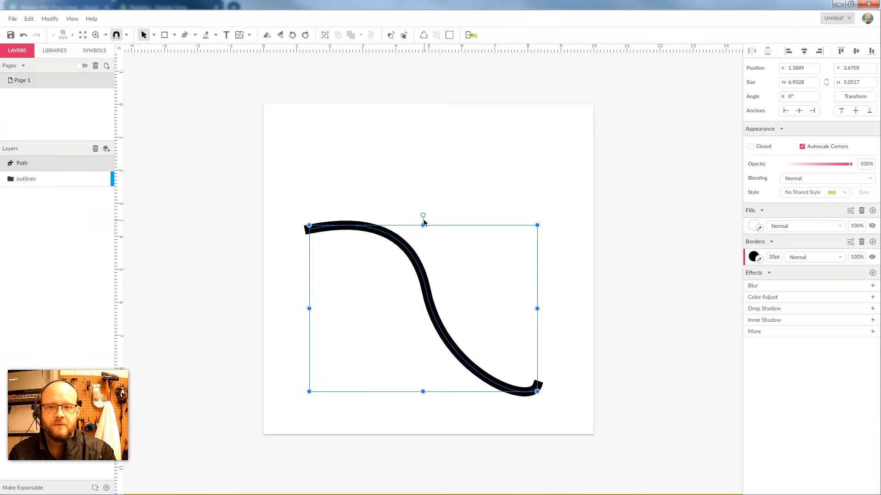
pyautogui.click(362, 277)
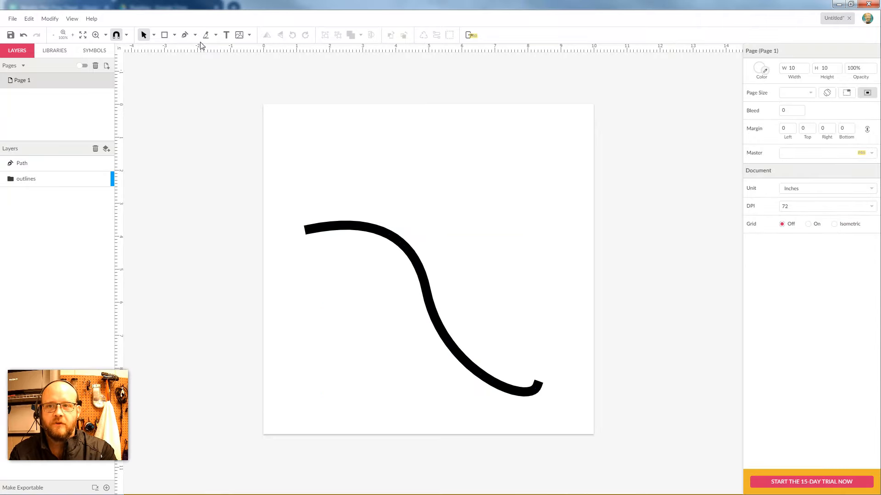
# Draw a rectangle about 3.04 by 2.14 inches and place it over the middle of the thick curve
pyautogui.click(174, 35)
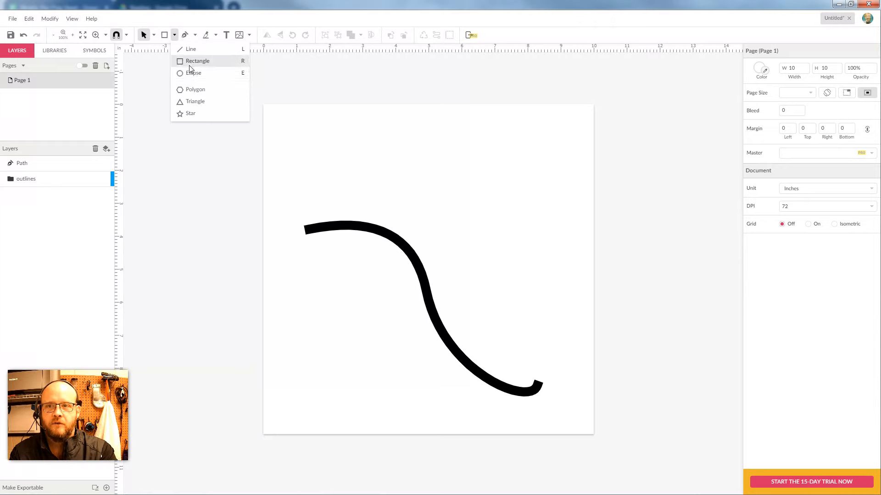
pyautogui.click(192, 62)
pyautogui.moveTo(565, 229); pyautogui.dragTo(465, 300)
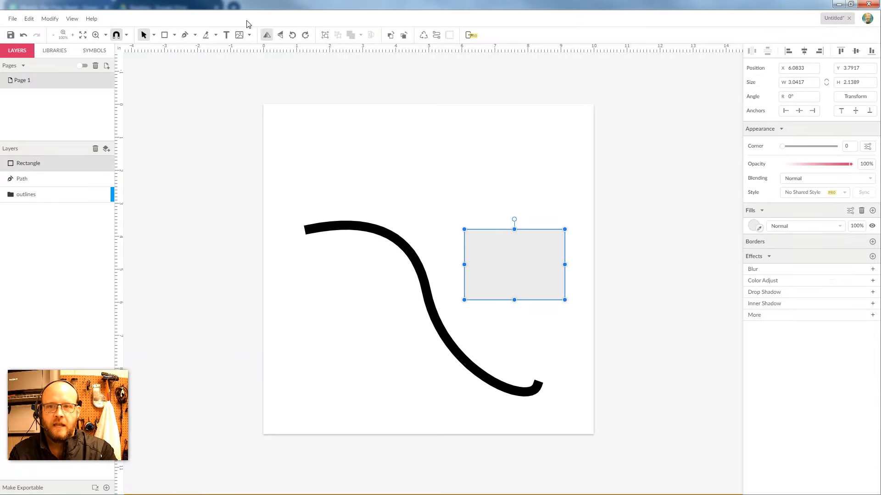
pyautogui.click(184, 68)
pyautogui.moveTo(521, 263); pyautogui.dragTo(429, 296)
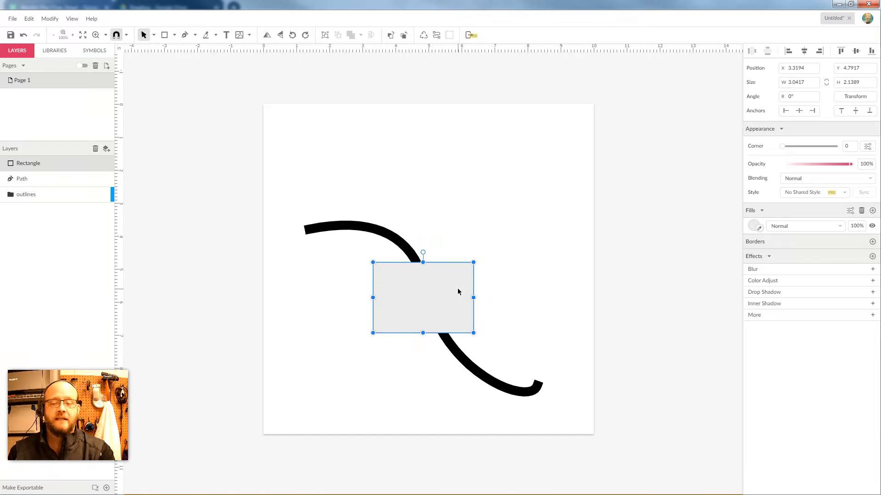
# Try combining the rectangle and the curve into a Union compound shape, and undo it
pyautogui.click(464, 198)
pyautogui.moveTo(546, 212); pyautogui.dragTo(307, 400)
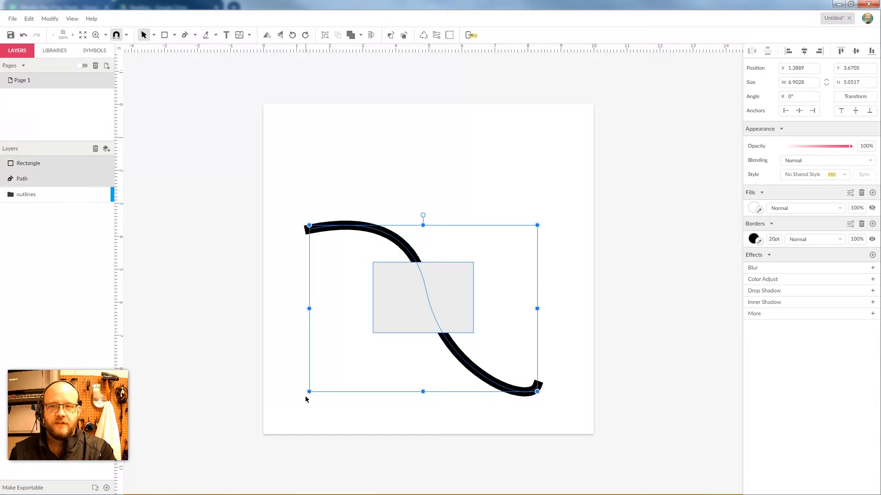
pyautogui.click(361, 35)
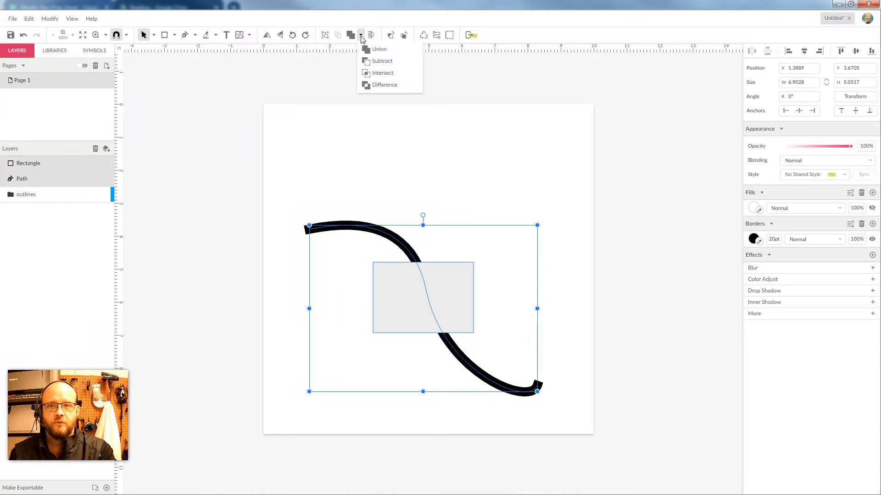
pyautogui.click(379, 50)
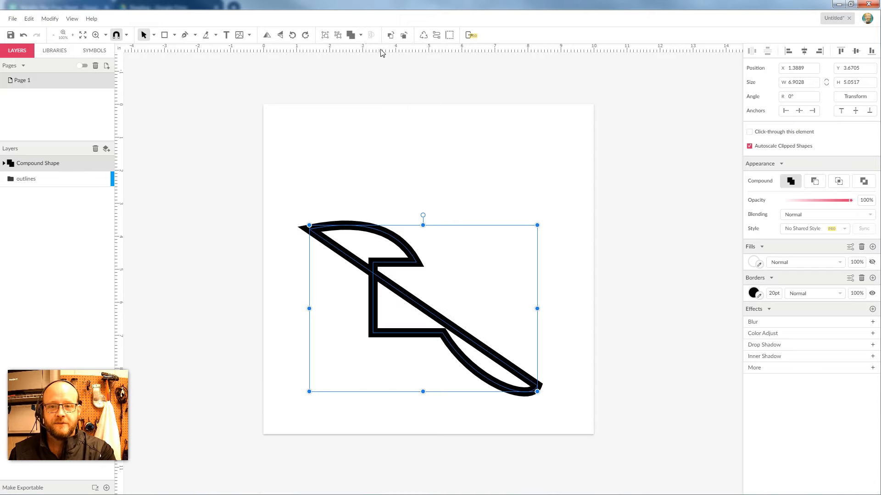
pyautogui.click(442, 146)
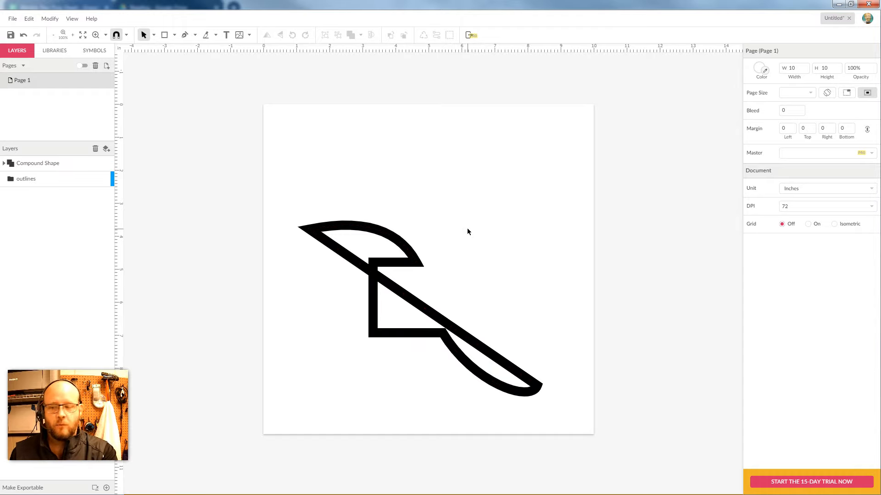
pyautogui.press('ctrl')
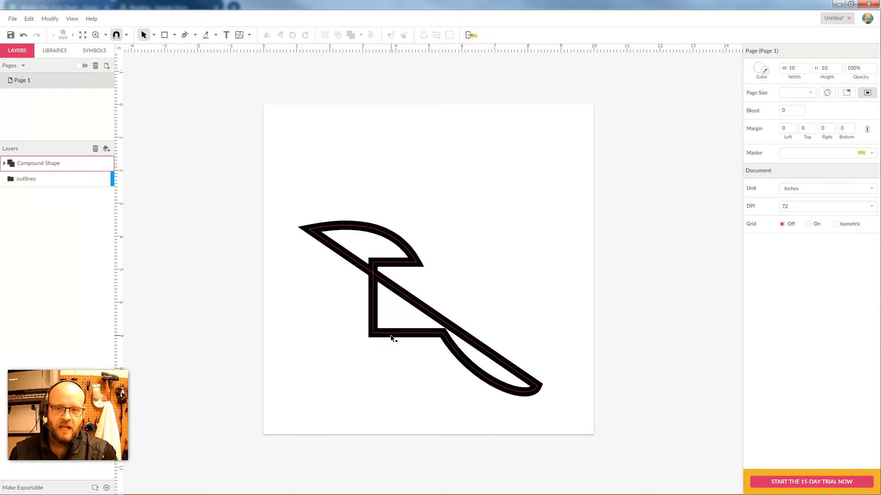
pyautogui.hotkey('ctrl', 'z')
# Move the rectangle off the curve to the page's upper-right corner
pyautogui.click(420, 227)
pyautogui.click(461, 264)
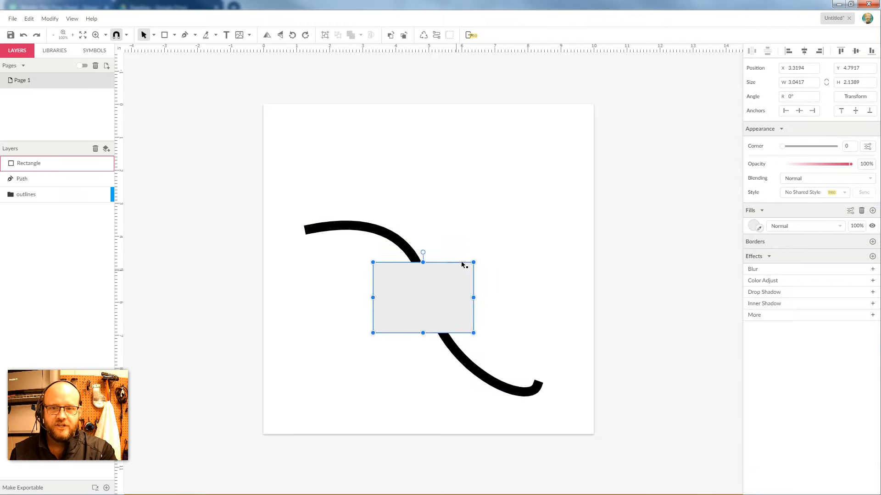
pyautogui.moveTo(461, 264); pyautogui.dragTo(580, 98)
# Duplicate the thick curve, placing the copy just above the original
pyautogui.click(389, 239)
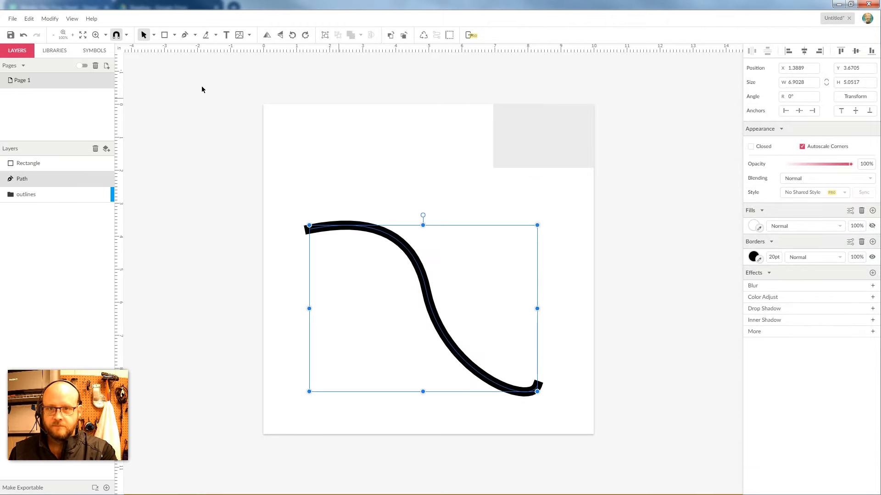
pyautogui.moveTo(93, 438)
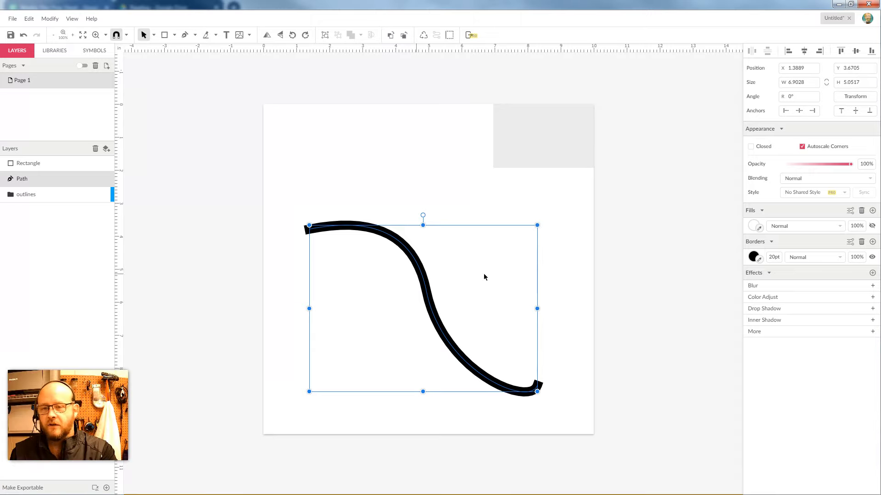
pyautogui.hotkey('ctrl', '+')
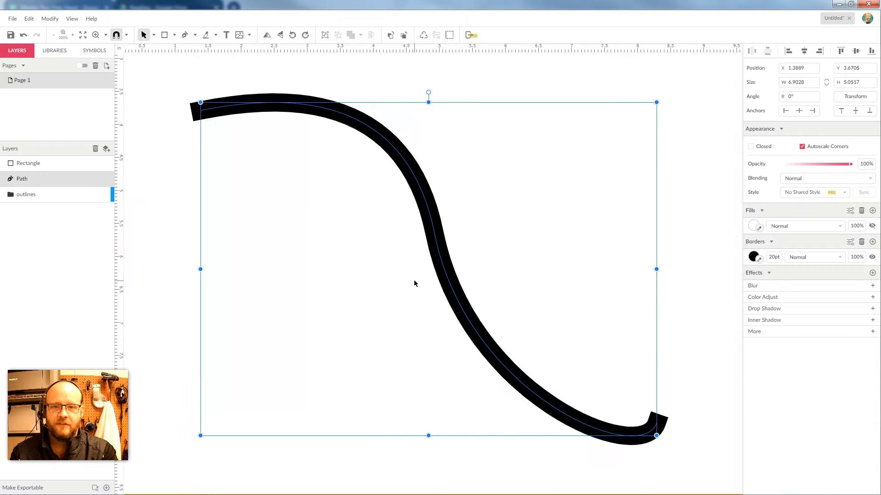
pyautogui.hotkey('ctrl', '+')
pyautogui.click(550, 119)
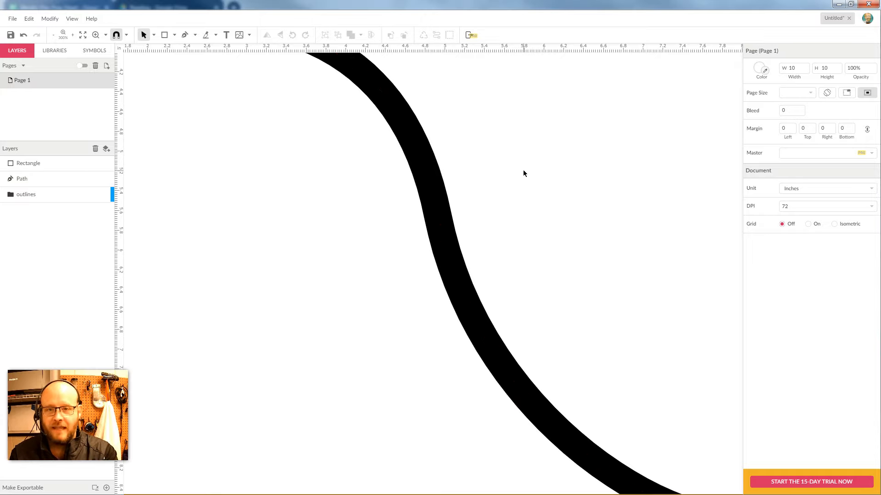
pyautogui.hotkey('ctrl', '-')
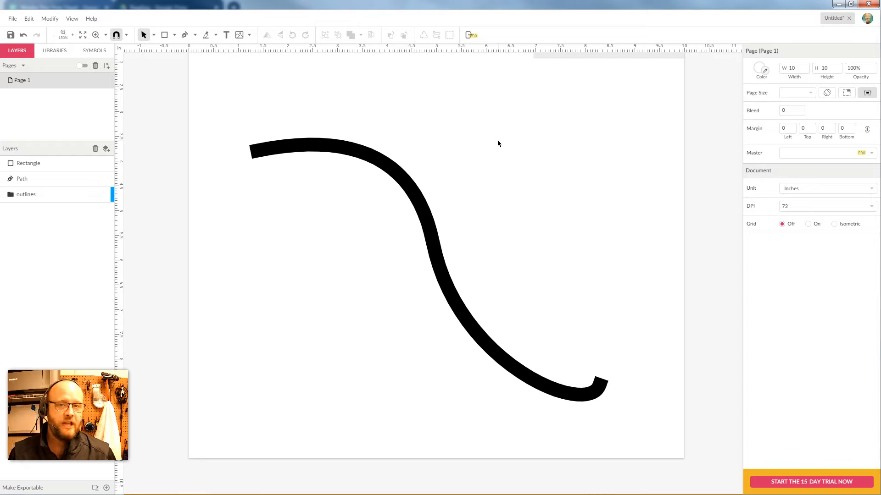
pyautogui.moveTo(440, 143); pyautogui.dragTo(348, 225)
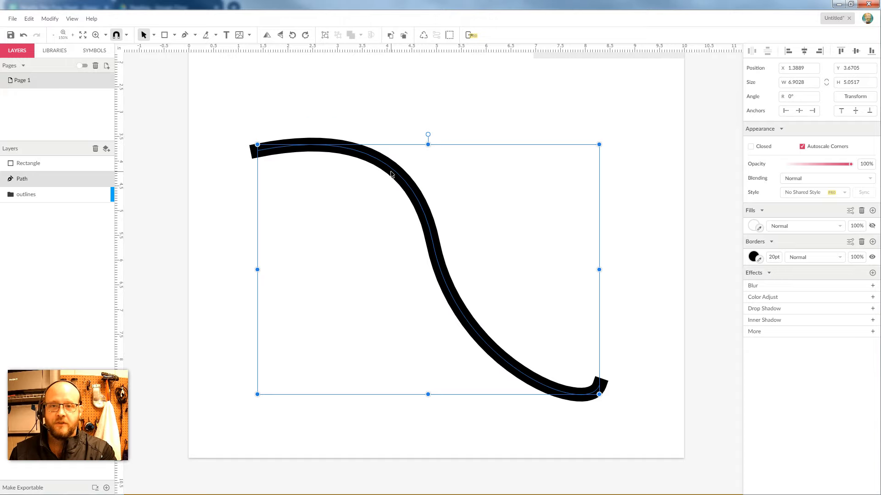
pyautogui.keyDown('alt'); pyautogui.moveTo(391, 174); pyautogui.dragTo(407, 121); pyautogui.keyUp('alt')
pyautogui.click(340, 212)
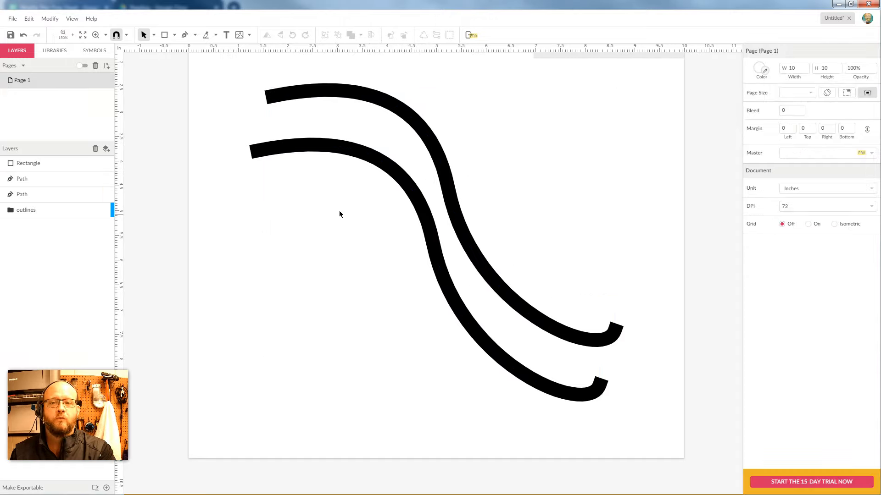
# Convert the lower curve to an outline with a value of 1
pyautogui.click(370, 155)
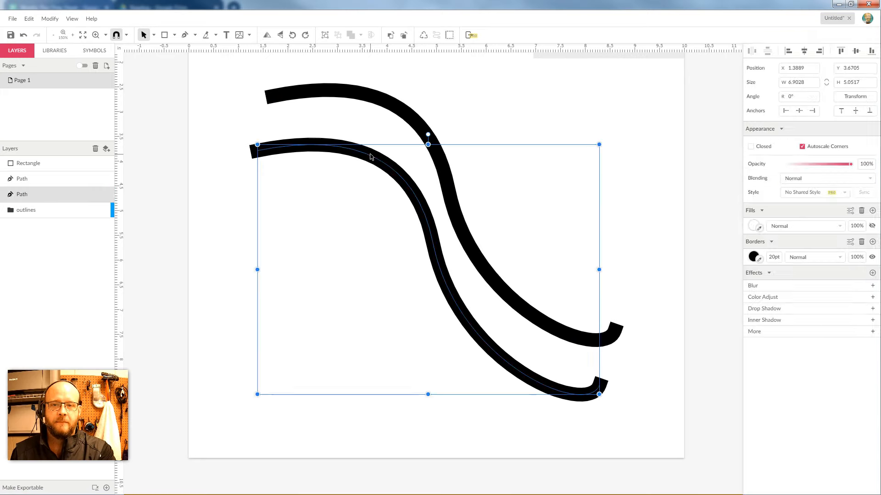
pyautogui.click(49, 18)
pyautogui.moveTo(100, 198)
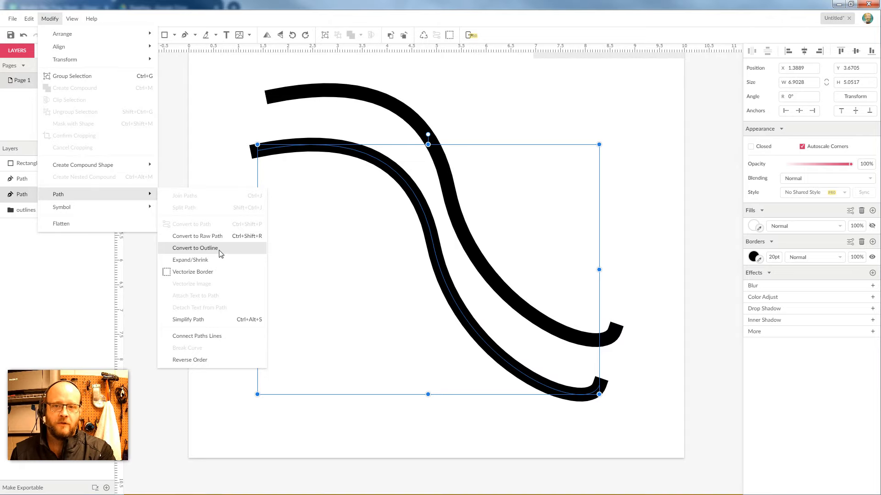
pyautogui.click(196, 249)
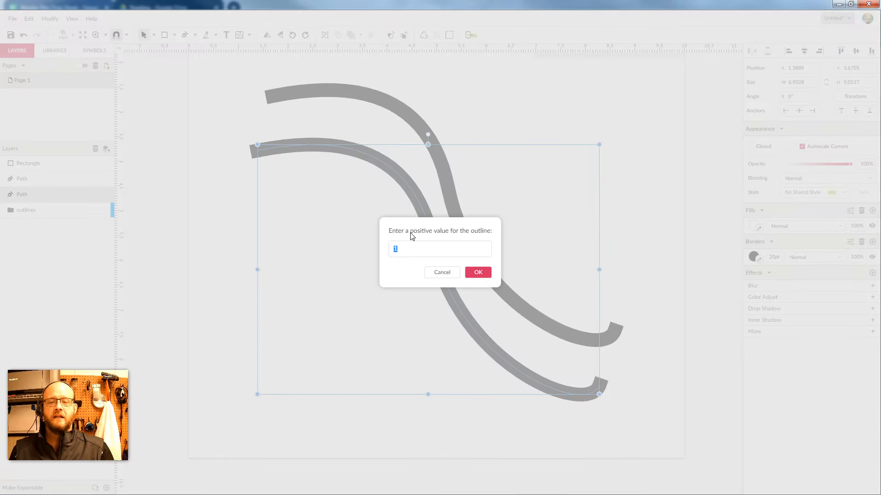
pyautogui.click(478, 273)
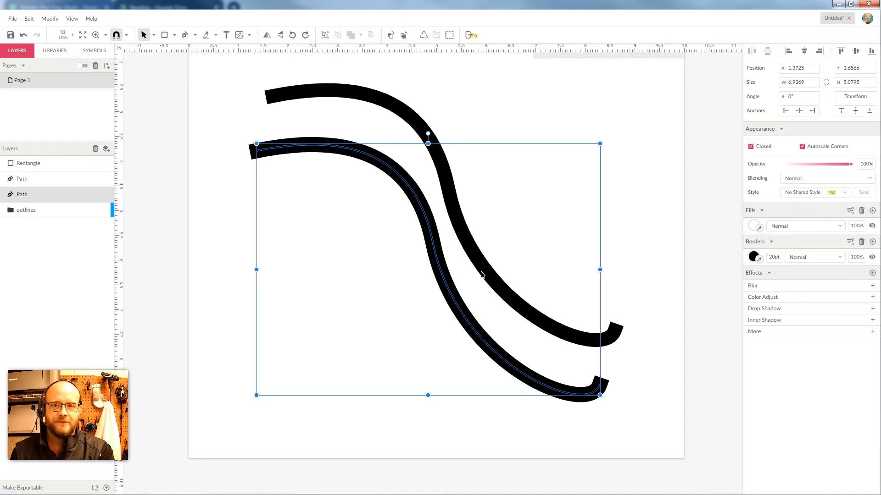
# Examine the lower curve's converted outline up close, following it to its upper-left end
pyautogui.click(345, 330)
pyautogui.press('z')
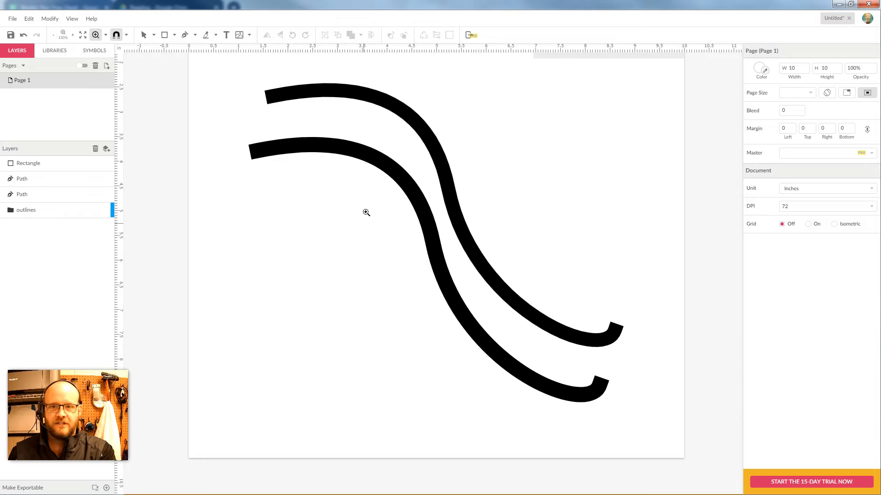
pyautogui.moveTo(366, 170); pyautogui.dragTo(491, 261)
pyautogui.press('v')
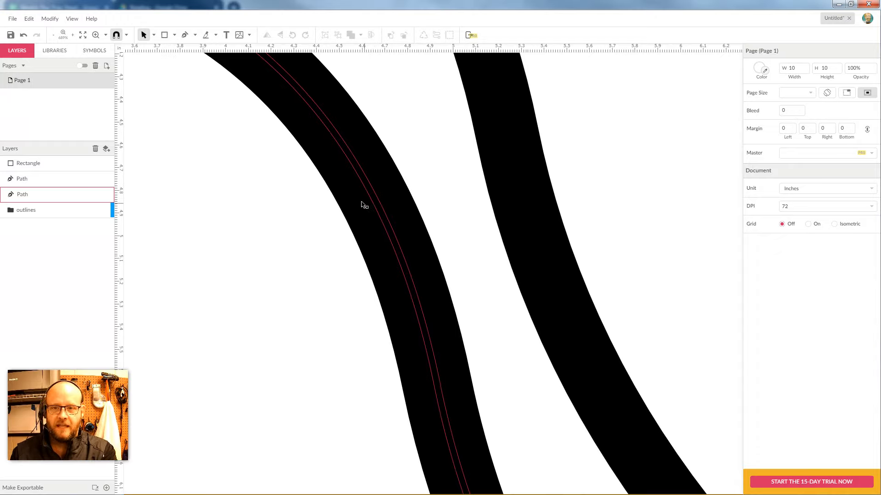
pyautogui.press('space')
pyautogui.moveTo(311, 192); pyautogui.dragTo(543, 373)
pyautogui.moveTo(283, 205); pyautogui.dragTo(584, 186)
pyautogui.moveTo(191, 125); pyautogui.dragTo(295, 164)
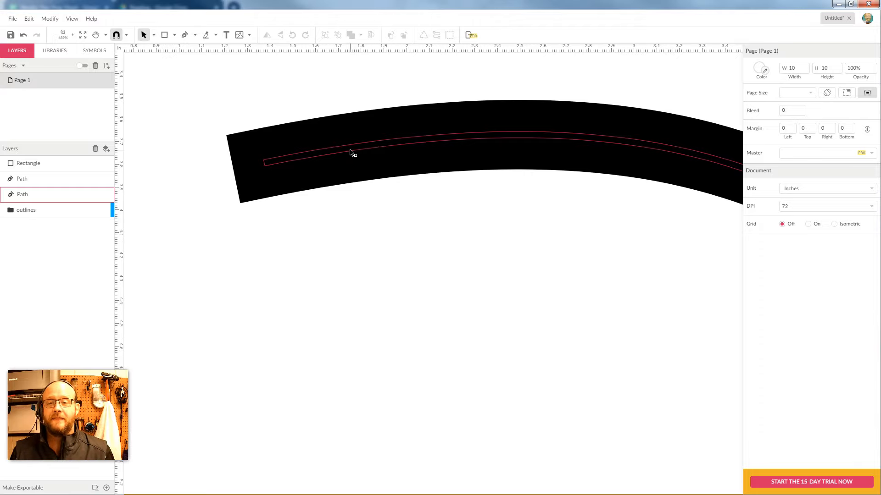
pyautogui.scroll(-16, 350, 150)
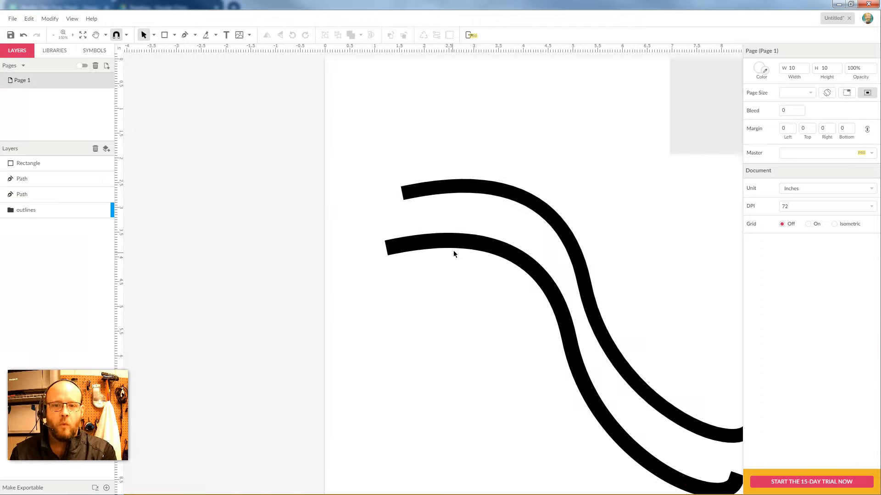
pyautogui.press('space')
pyautogui.moveTo(478, 221); pyautogui.dragTo(380, 175)
# Set the outlined lower path's border width to 0 and its fill colour to red
pyautogui.click(353, 193)
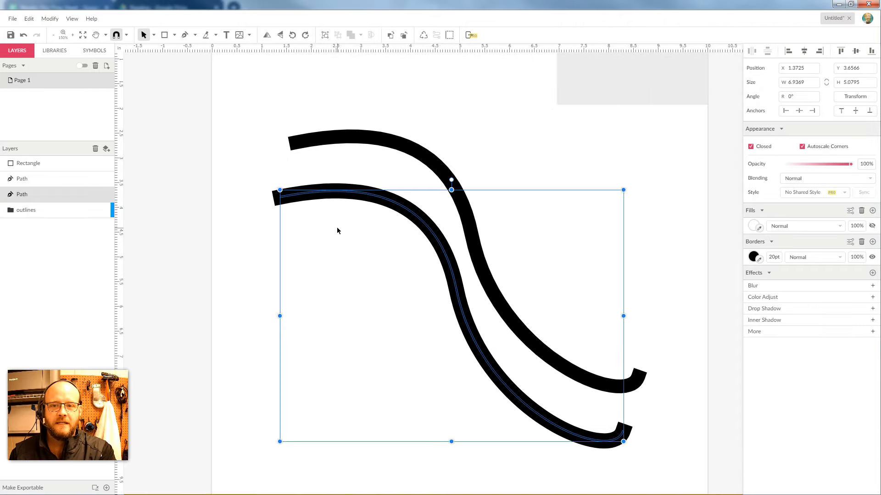
pyautogui.doubleClick(773, 257)
pyautogui.write('0')
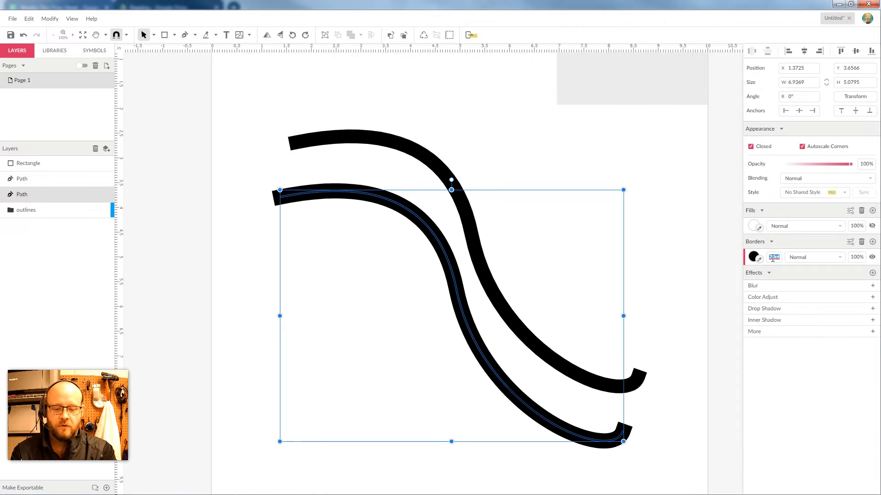
pyautogui.press('Return')
pyautogui.click(759, 228)
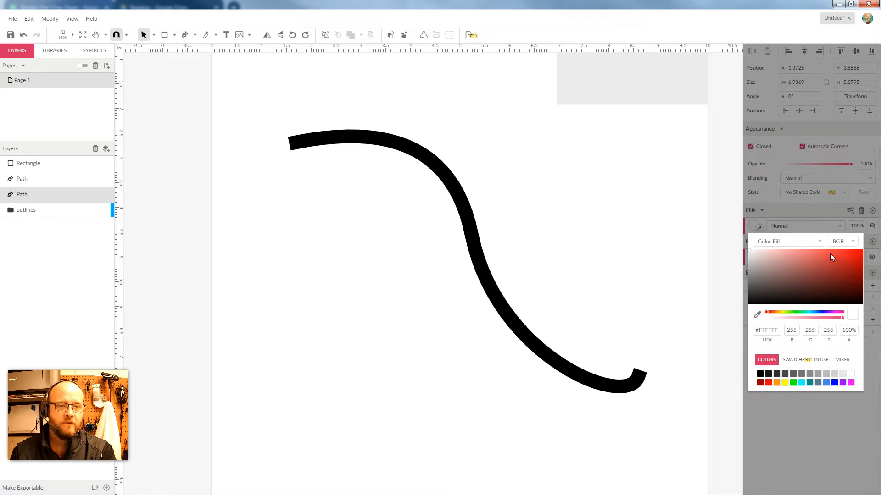
pyautogui.click(851, 253)
pyautogui.click(633, 206)
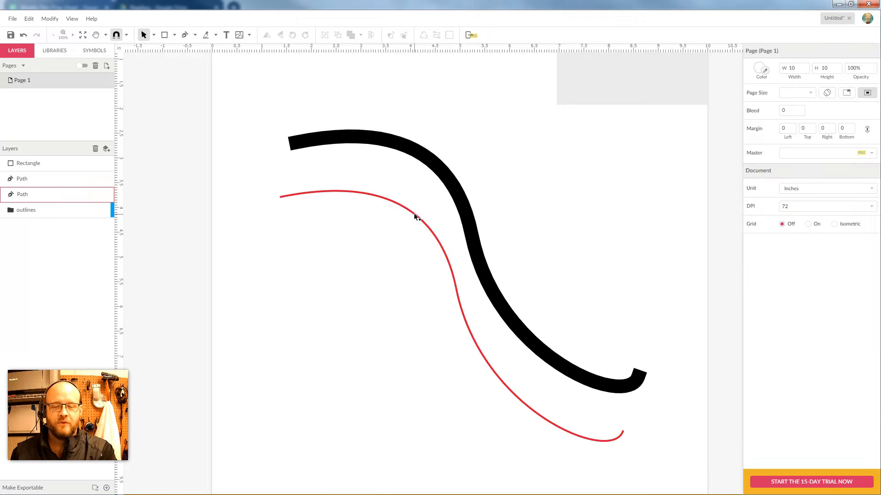
# Duplicate the thick black curve, placing the copy below the red outlined path
pyautogui.click(410, 153)
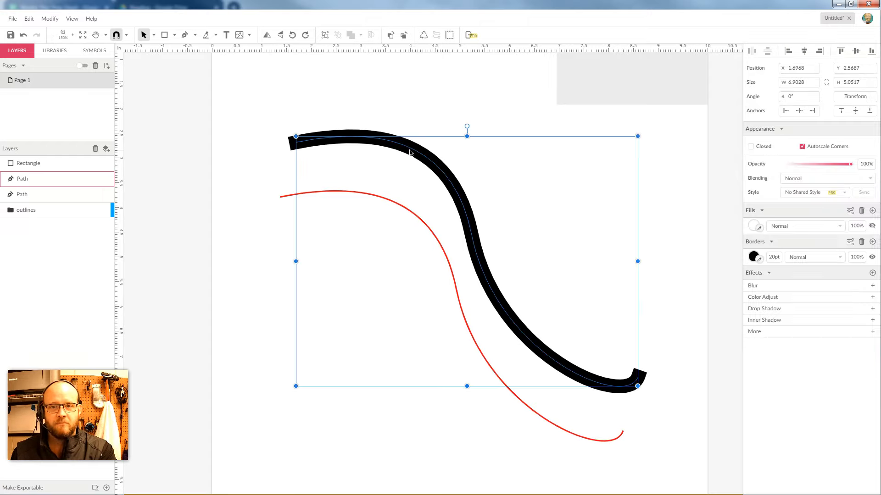
pyautogui.moveTo(411, 153); pyautogui.dragTo(384, 260)
pyautogui.scroll(-3, 517, 193)
pyautogui.scroll(2, 562, 157)
pyautogui.click(560, 156)
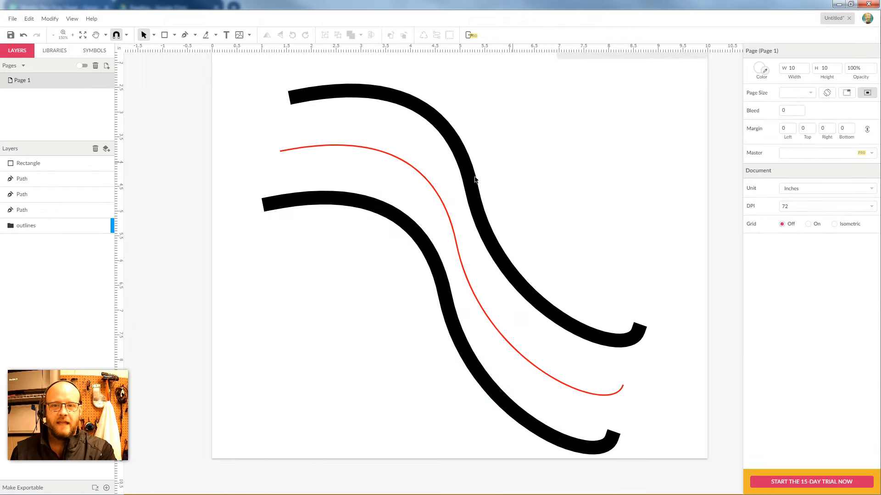
pyautogui.click(400, 228)
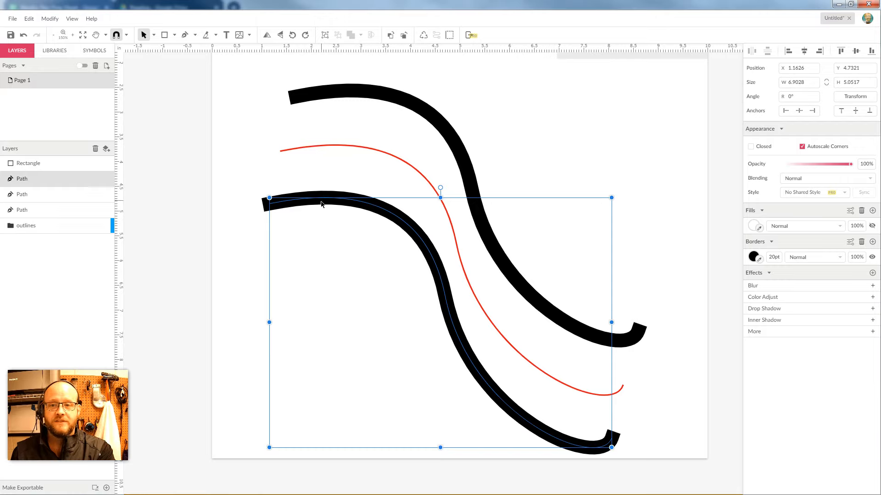
pyautogui.click(347, 317)
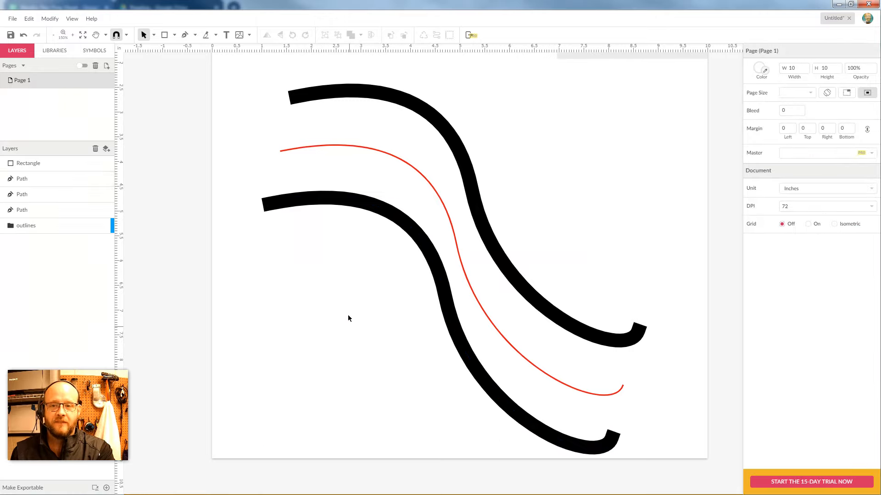
# Shift the lower black copy slightly up and away from the red path, and convert it to an outline with a value of 10
pyautogui.moveTo(299, 202); pyautogui.dragTo(279, 198)
pyautogui.click(50, 19)
pyautogui.moveTo(74, 195)
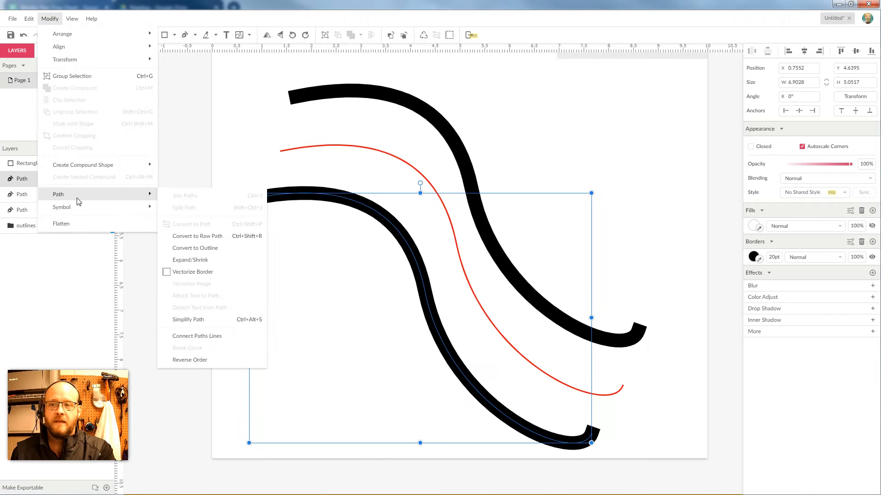
pyautogui.click(209, 249)
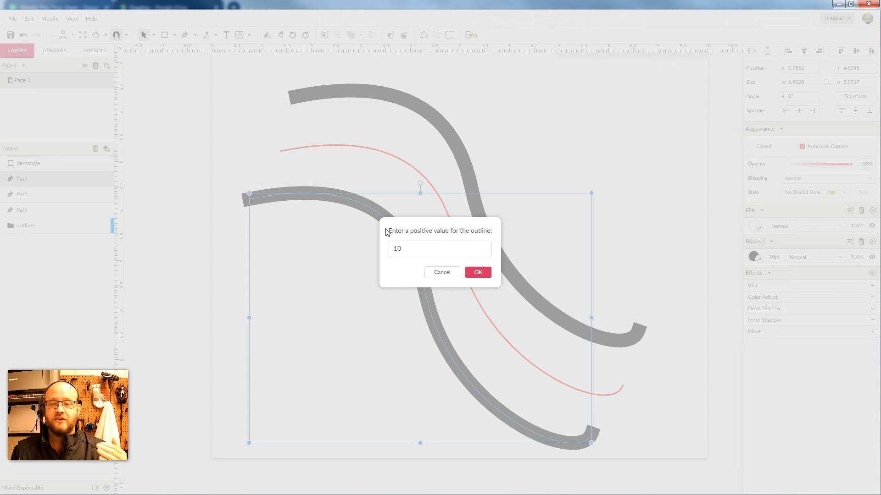
pyautogui.click(478, 273)
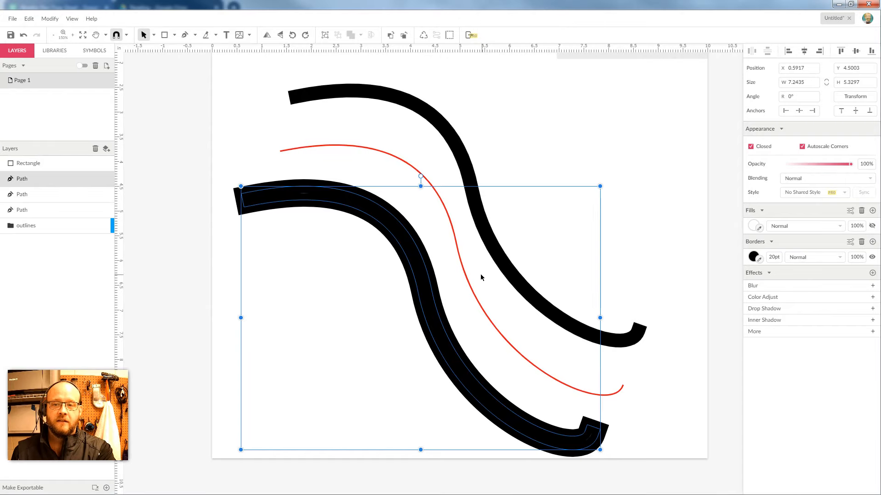
pyautogui.click(308, 264)
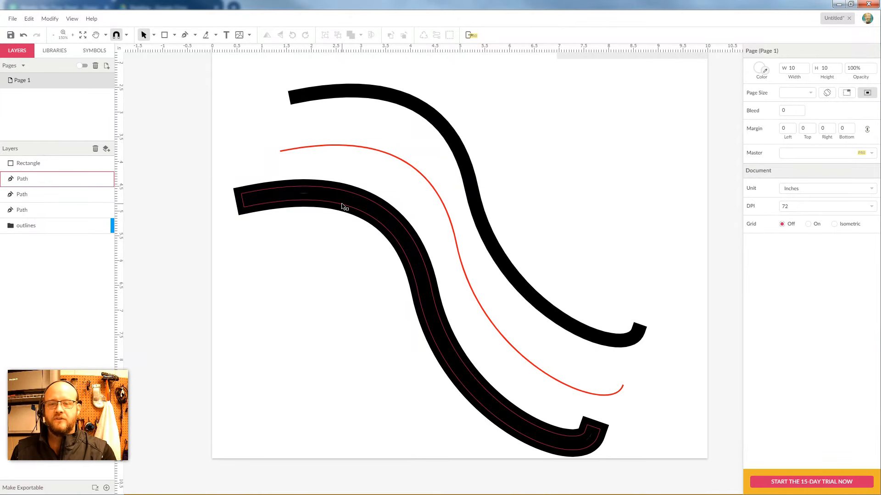
pyautogui.click(344, 206)
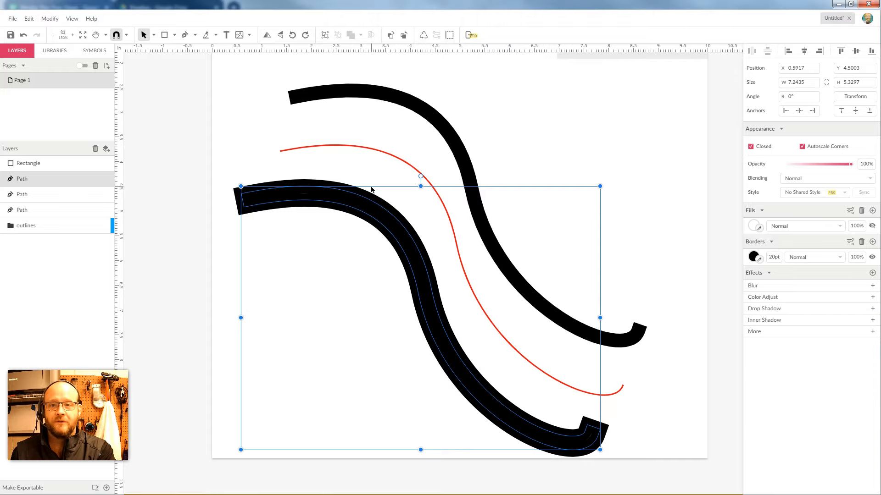
# Set the converted lower path's border width to 0 and its fill colour to bright green (#00FF26)
pyautogui.click(770, 257)
pyautogui.write('0')
pyautogui.press('Return')
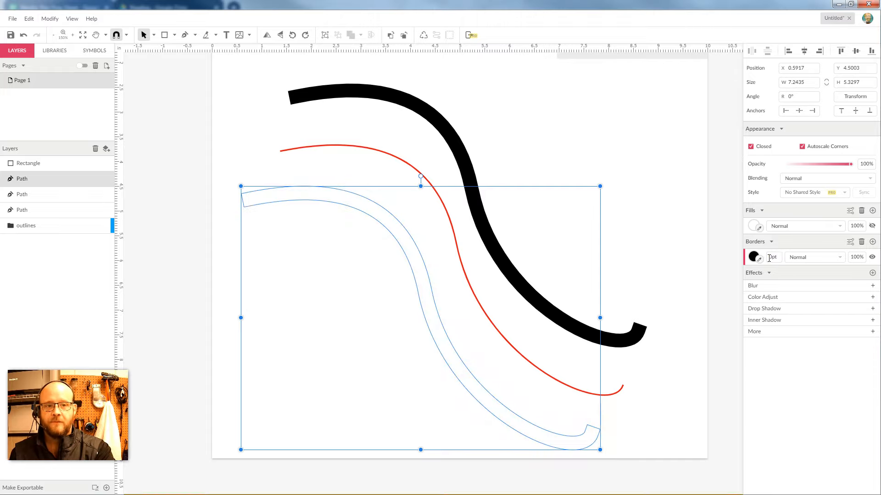
pyautogui.click(752, 227)
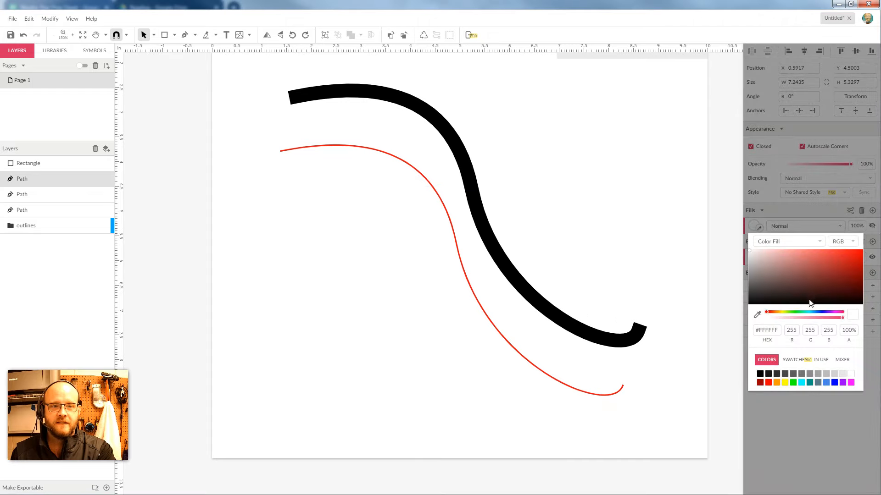
pyautogui.click(794, 312)
pyautogui.moveTo(846, 264); pyautogui.dragTo(868, 254)
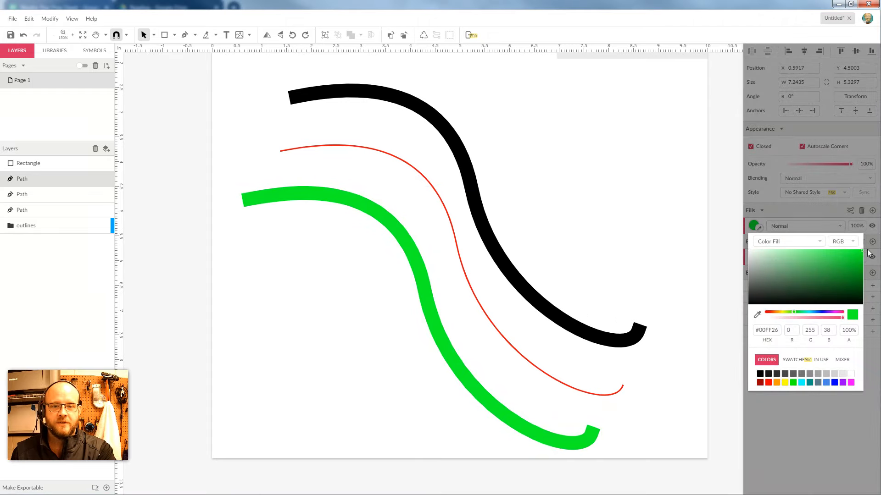
pyautogui.click(557, 184)
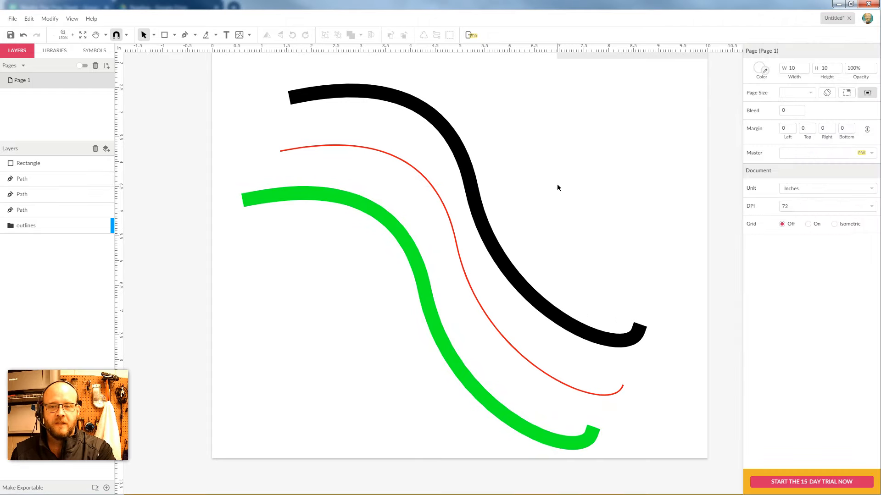
# Lay the green outlined shape over the thick black curve to compare them, and return it below the red path
pyautogui.click(353, 206)
pyautogui.click(417, 95)
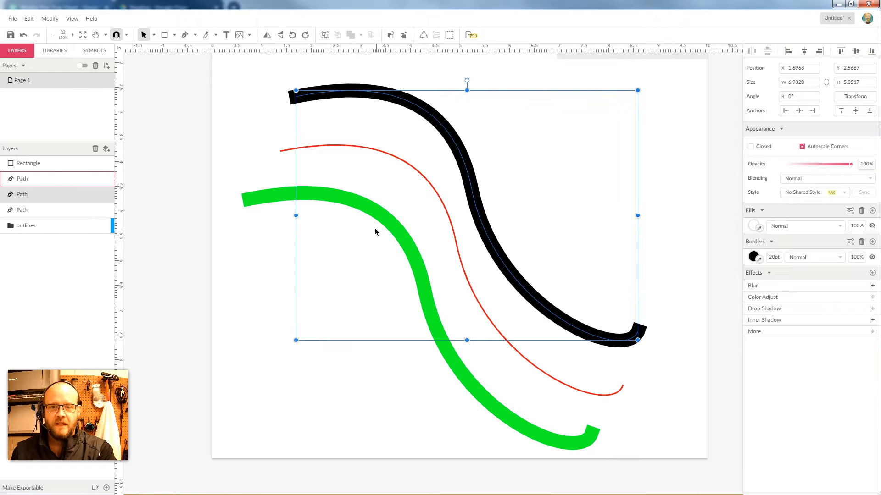
pyautogui.moveTo(385, 220); pyautogui.dragTo(434, 120)
pyautogui.click(541, 123)
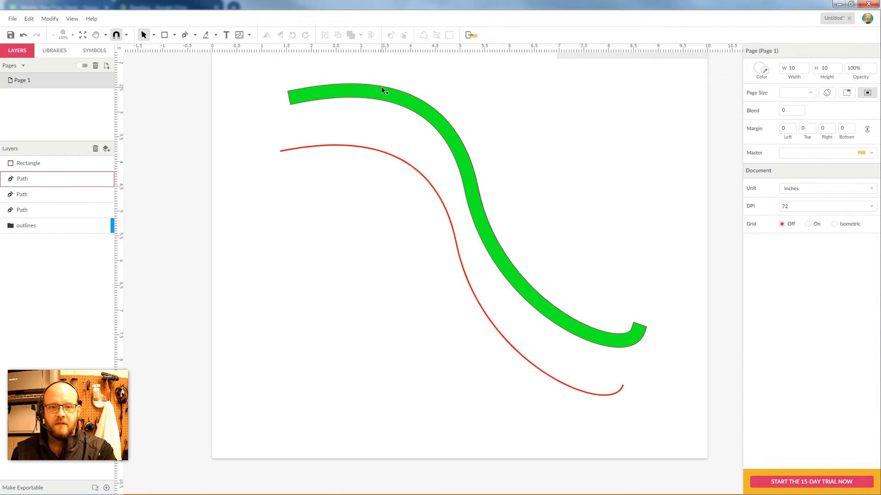
pyautogui.moveTo(410, 114); pyautogui.dragTo(369, 211)
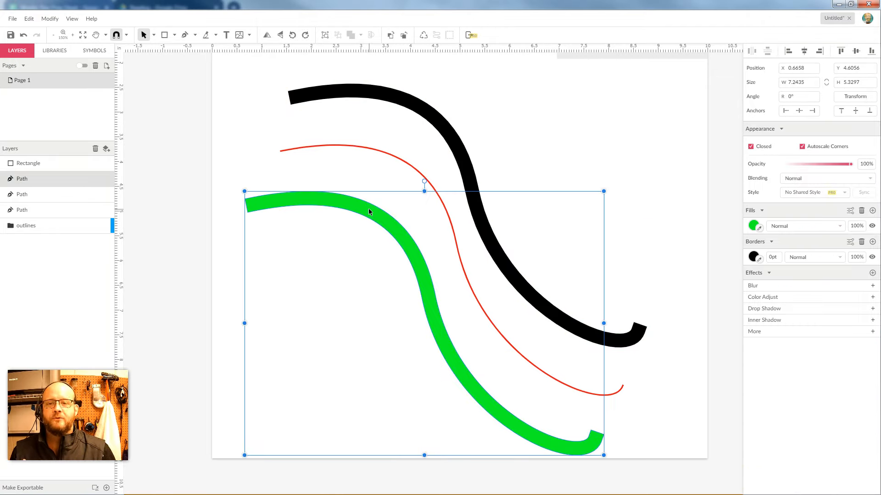
# Place the grey rectangle over the middle of the green outlined shape and combine the two with Union
pyautogui.moveTo(597, 56); pyautogui.dragTo(335, 354)
pyautogui.click(348, 402)
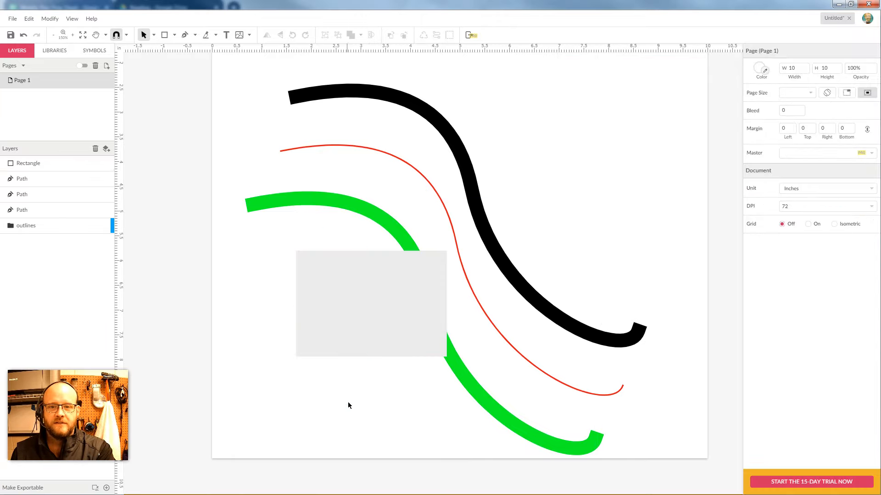
pyautogui.moveTo(358, 184); pyautogui.dragTo(403, 337)
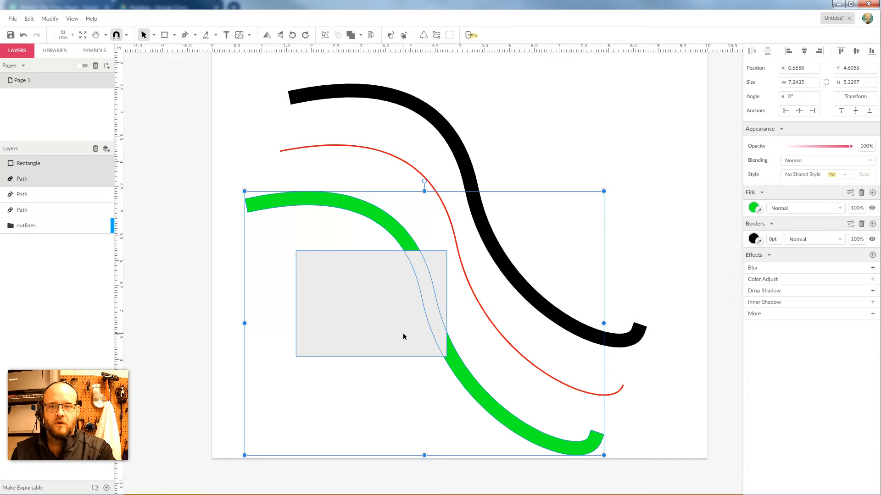
pyautogui.click(361, 36)
pyautogui.click(372, 52)
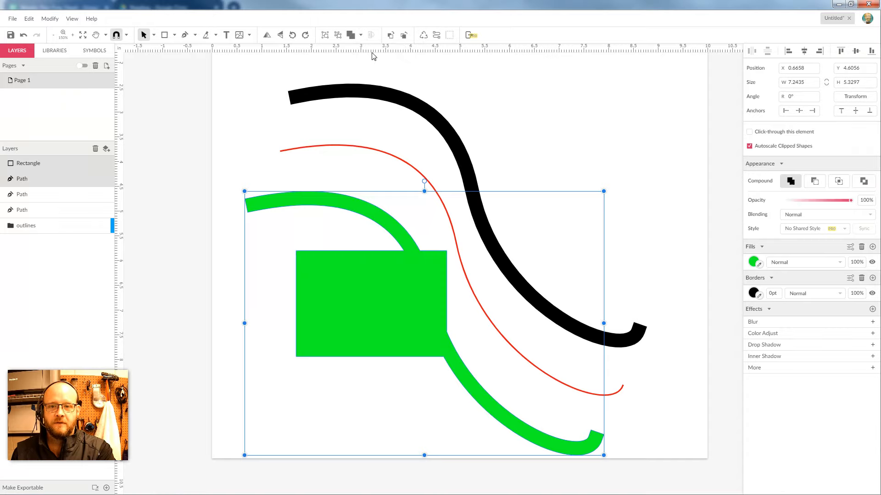
pyautogui.click(521, 132)
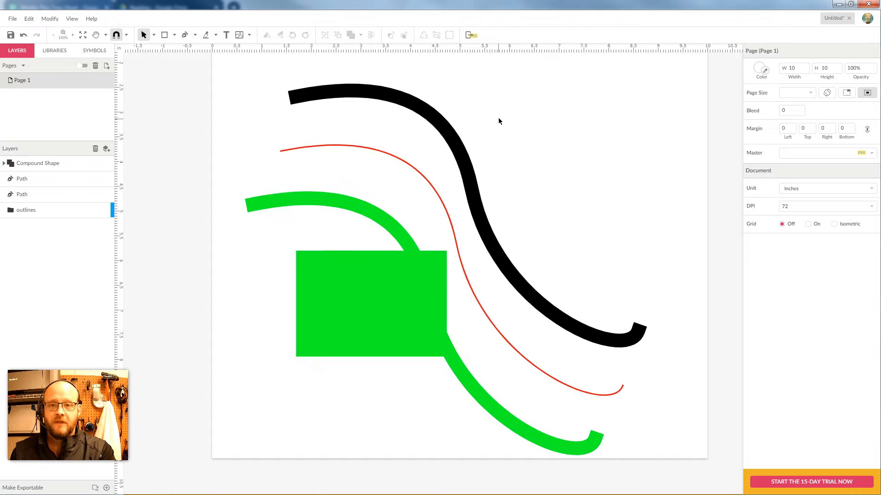
# Delete all the shapes and place a text object mid-page, enlarging its box to about 5.87 by 1.19 inches
pyautogui.moveTo(465, 203); pyautogui.dragTo(296, 383)
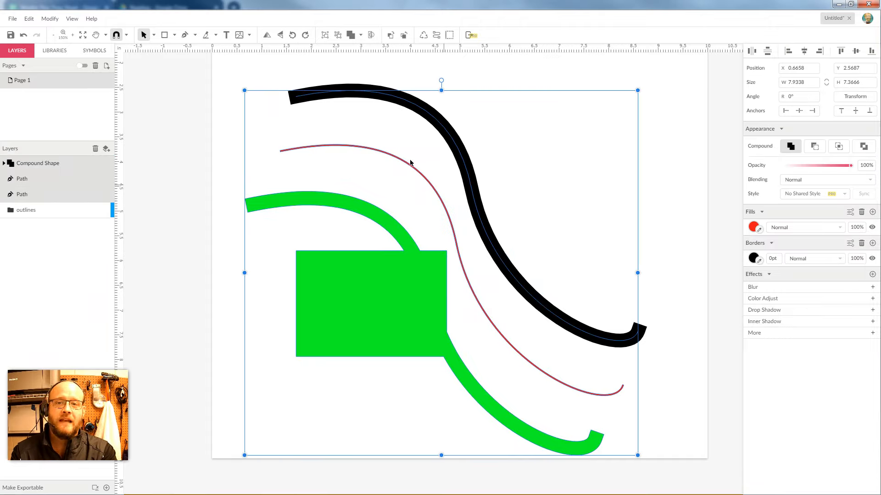
pyautogui.press('Delete')
pyautogui.click(226, 35)
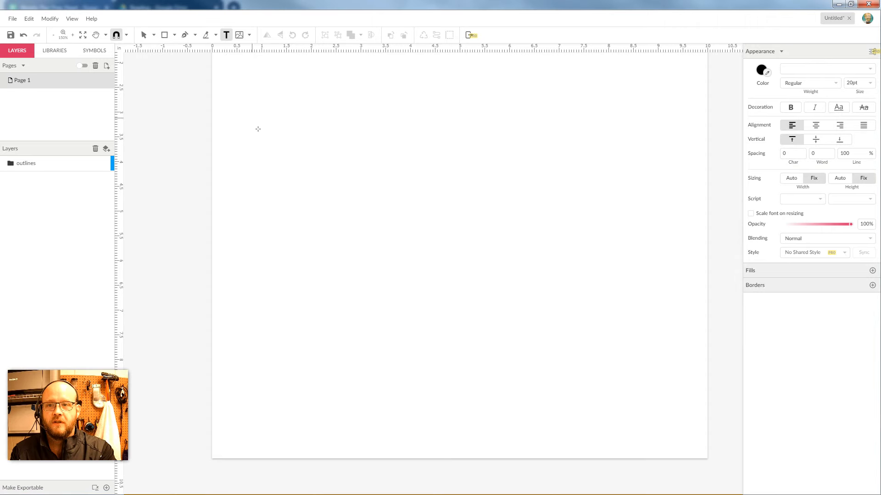
pyautogui.click(338, 217)
pyautogui.press('Escape')
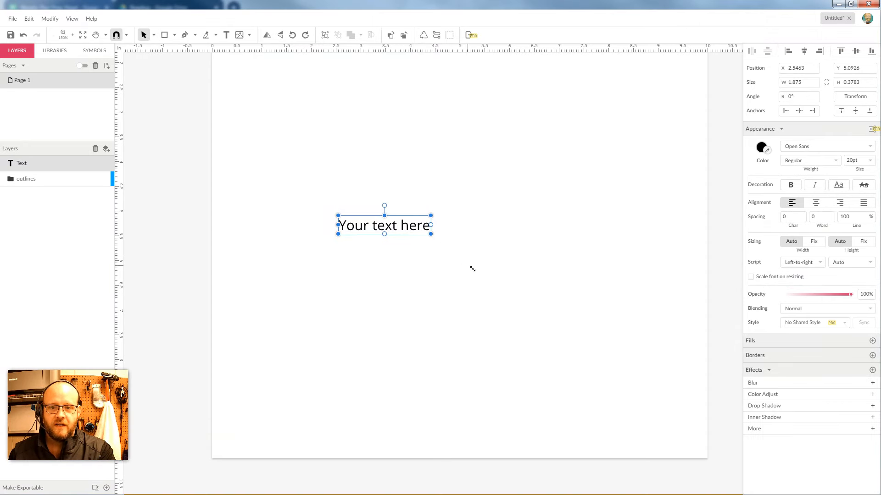
pyautogui.moveTo(472, 269); pyautogui.dragTo(629, 274)
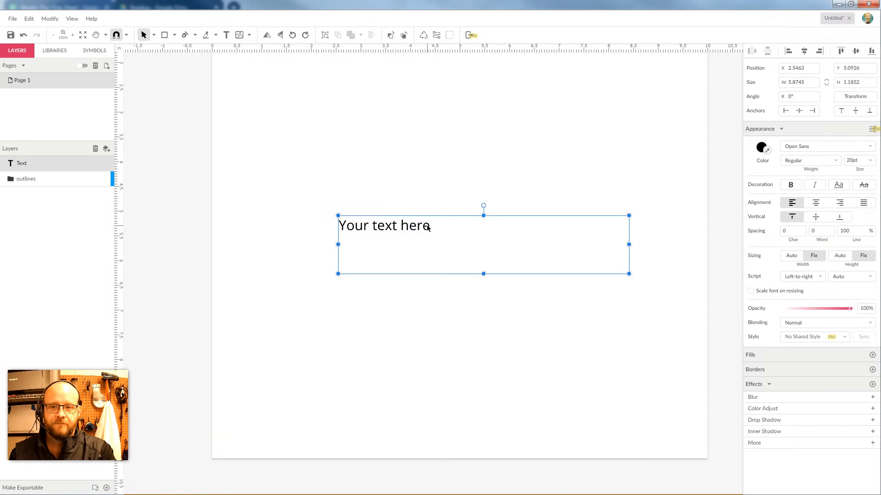
# Set the font size of "Your text here" to 72 pt
pyautogui.doubleClick(387, 227)
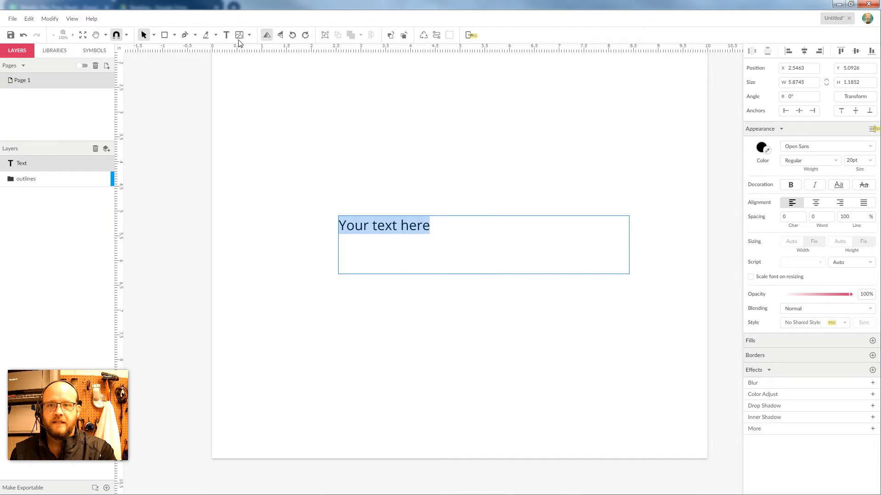
pyautogui.click(869, 160)
pyautogui.scroll(-5, 867, 222)
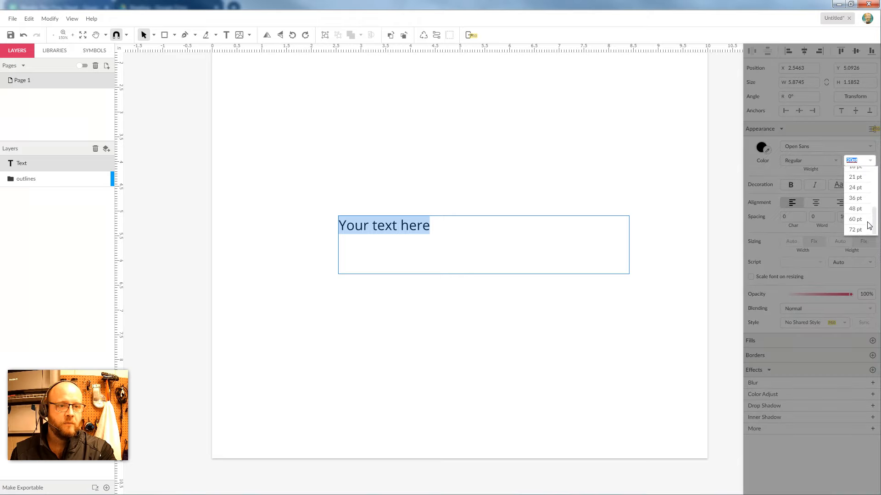
pyautogui.click(859, 211)
pyautogui.click(869, 161)
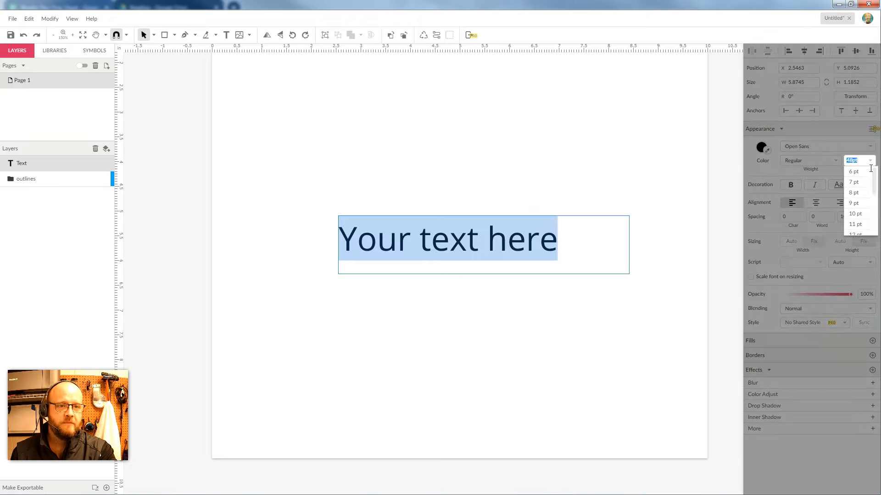
pyautogui.scroll(-4, 859, 215)
pyautogui.click(856, 230)
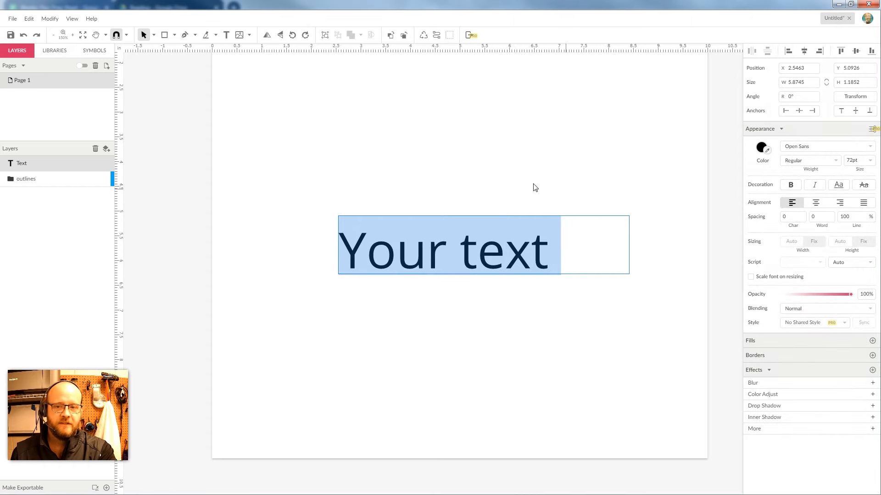
# Move the text box to about X 0.48, Y 4.17 inches and widen it to about 9.06 inches
pyautogui.press('Escape')
pyautogui.moveTo(385, 243); pyautogui.dragTo(287, 207)
pyautogui.moveTo(527, 199); pyautogui.dragTo(685, 199)
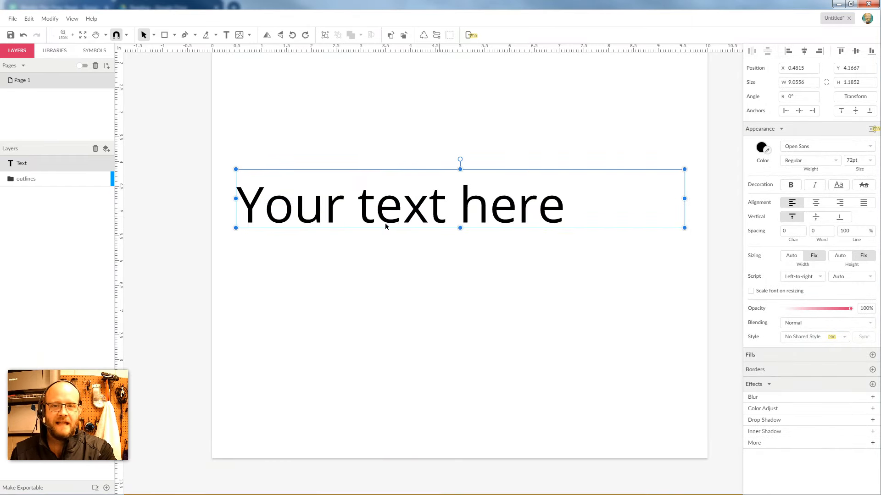
pyautogui.press('Escape')
pyautogui.click(366, 202)
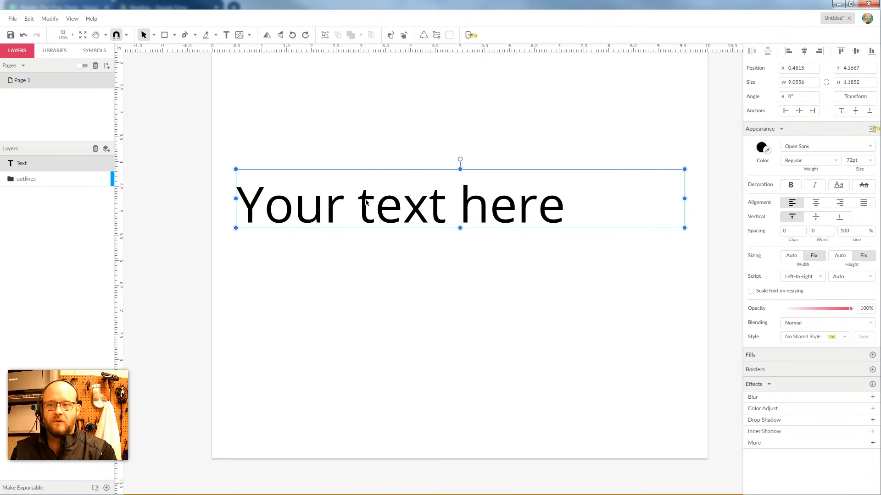
# Move the text object into the outlines layer
pyautogui.click(342, 312)
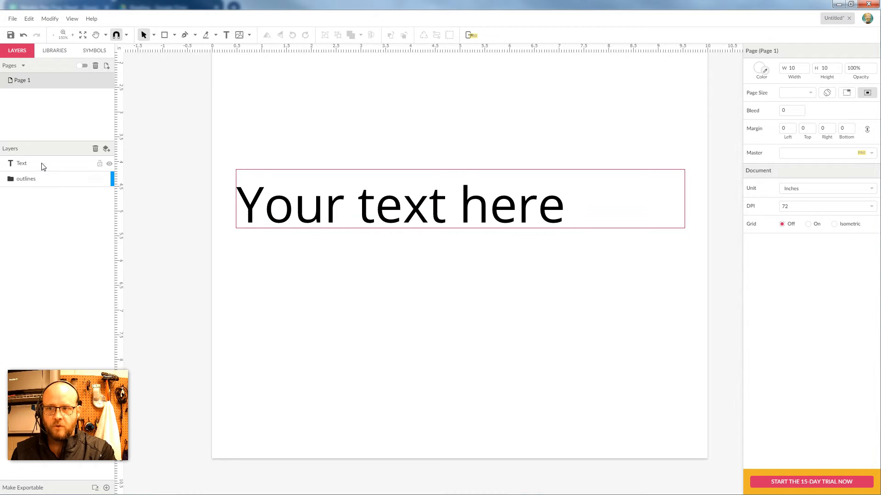
pyautogui.moveTo(41, 165); pyautogui.dragTo(40, 182)
pyautogui.click(212, 202)
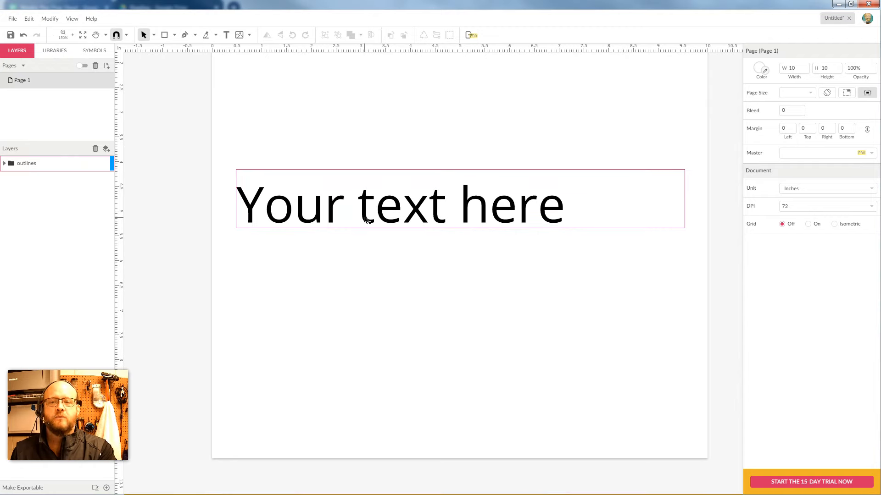
# Convert the text "Your text here" to an outline with a value of 1
pyautogui.click(365, 220)
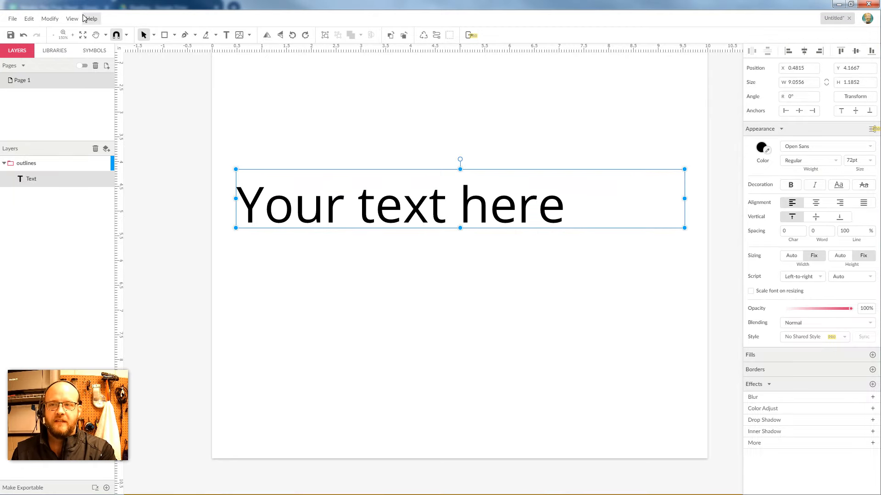
pyautogui.click(50, 18)
pyautogui.moveTo(120, 194)
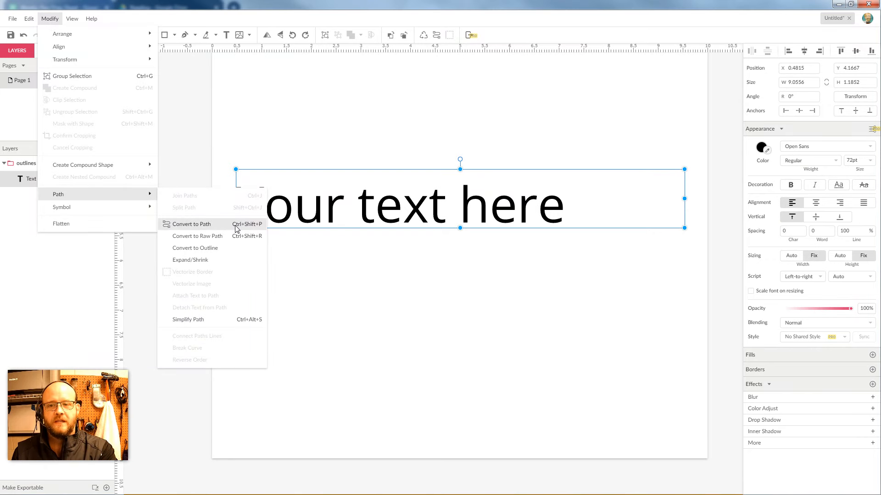
pyautogui.click(218, 248)
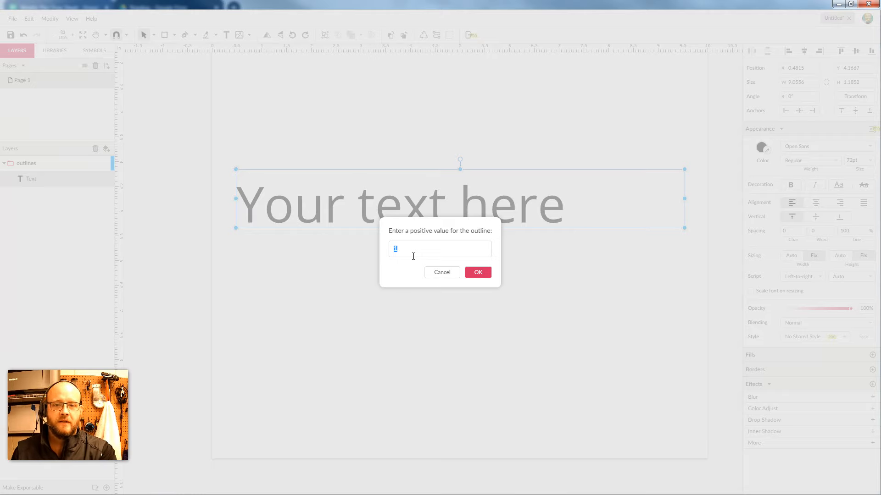
pyautogui.click(479, 275)
pyautogui.click(365, 265)
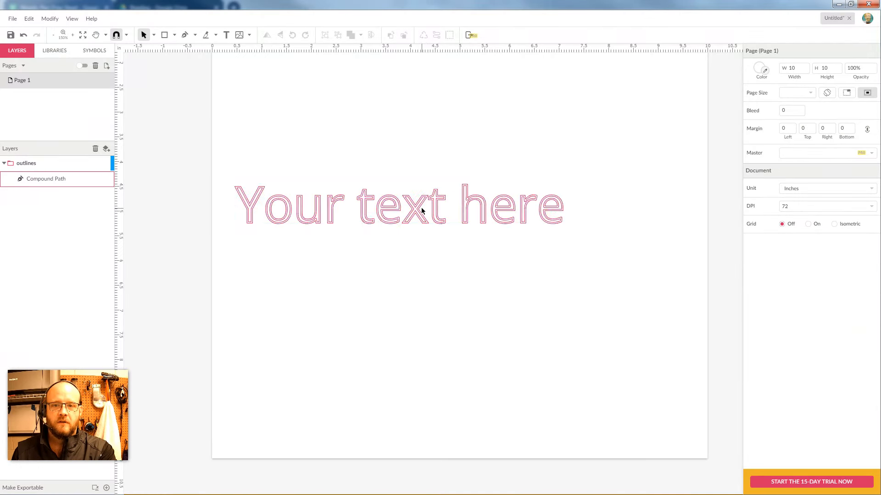
# Add a fill to the outlined text's compound path and inspect its "t" and "h" letters up close
pyautogui.click(423, 210)
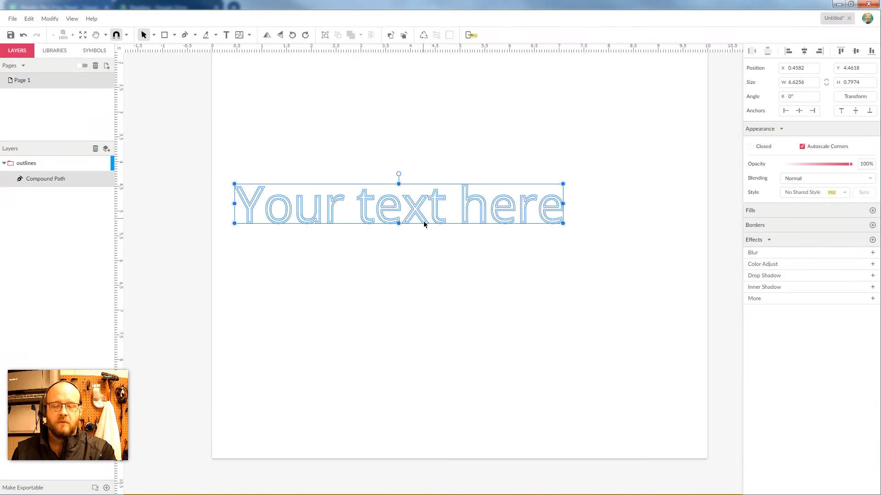
pyautogui.click(872, 210)
pyautogui.click(599, 290)
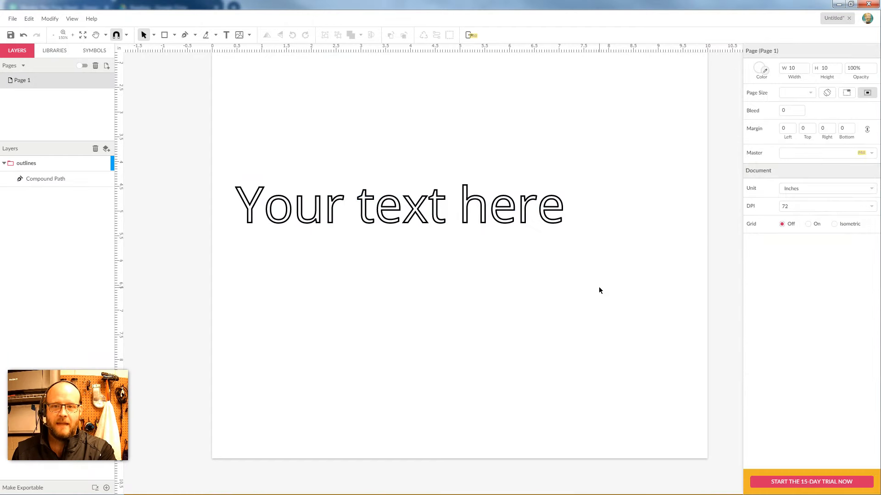
pyautogui.press('z')
pyautogui.moveTo(418, 183); pyautogui.dragTo(487, 245)
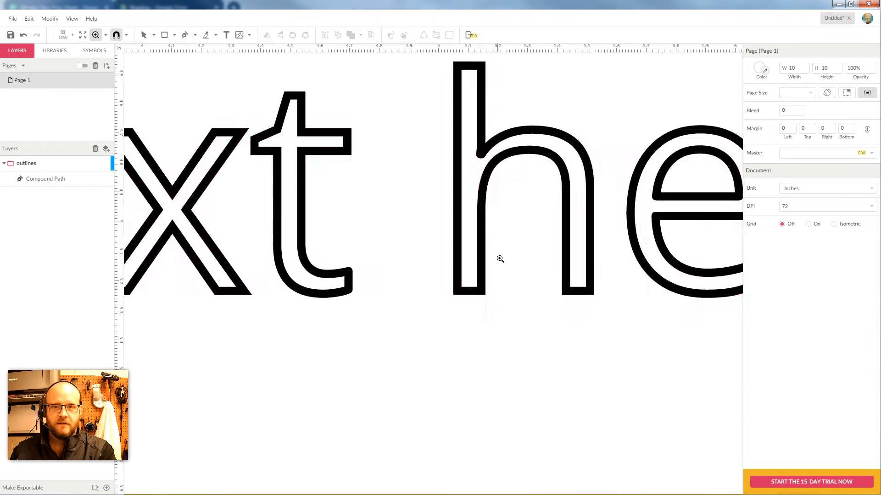
# Add a new "Your text here" text object above the outlined text, at about X 1.07, Y 2.42 inches
pyautogui.press('v')
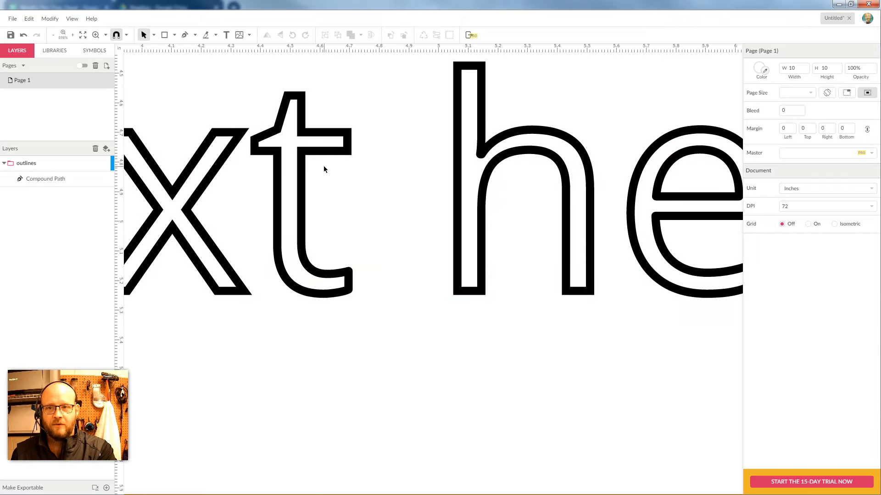
pyautogui.hotkey('ctrl', '0')
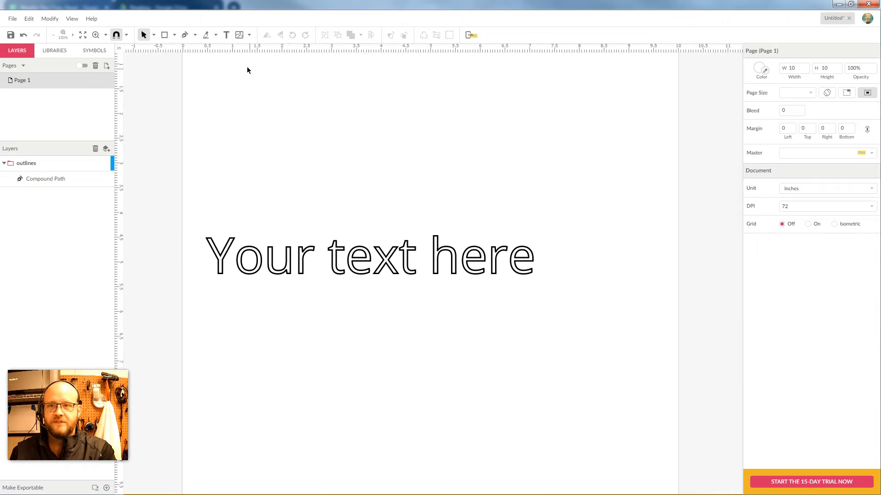
pyautogui.click(226, 35)
pyautogui.click(236, 135)
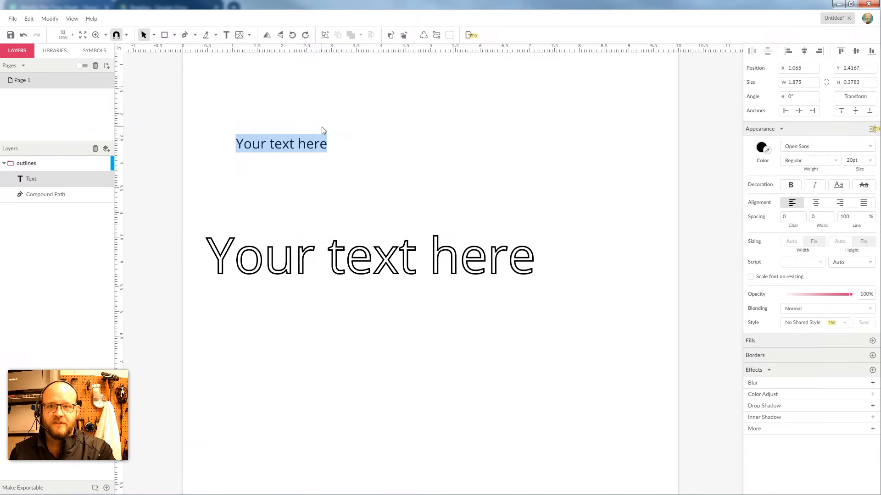
pyautogui.click(322, 128)
pyautogui.doubleClick(299, 146)
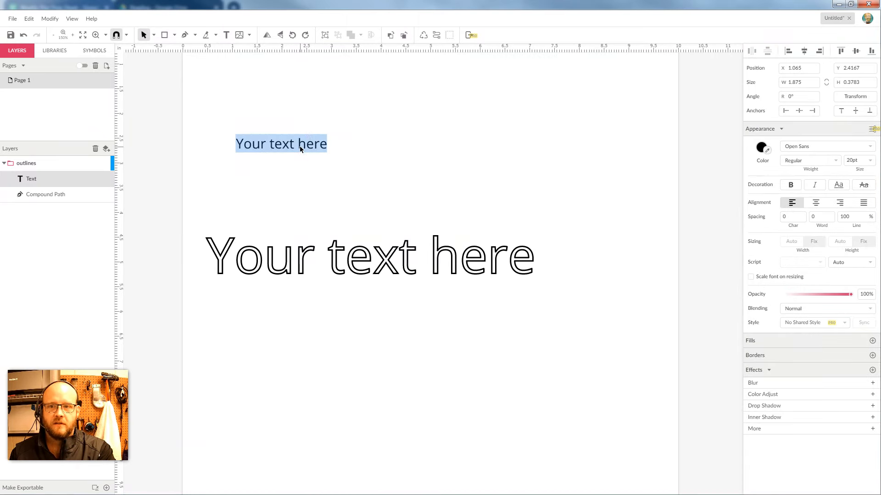
# Set the new text's size to 72 pt and move it to about X 0.34, Y 1.95 inches
pyautogui.click(871, 161)
pyautogui.moveTo(873, 198); pyautogui.dragTo(874, 241)
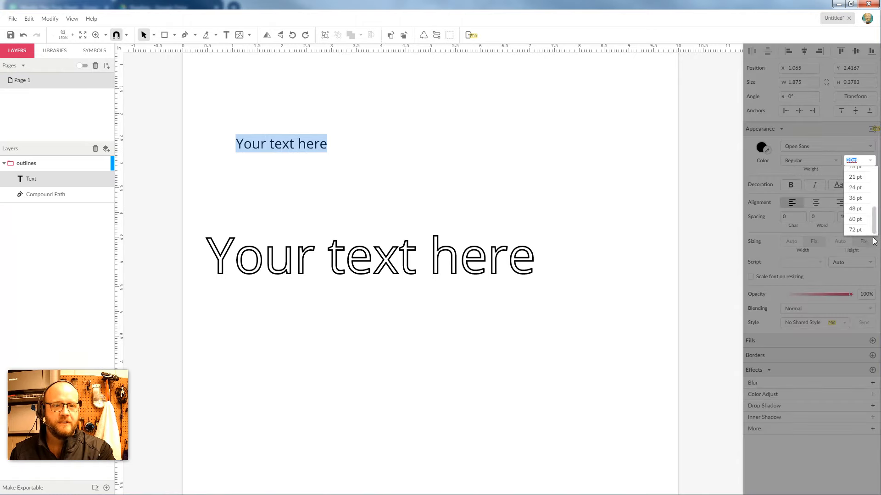
pyautogui.click(861, 231)
pyautogui.press('Escape')
pyautogui.moveTo(334, 167); pyautogui.dragTo(297, 143)
# Convert the upper text to a path and show its anchor points
pyautogui.click(51, 20)
pyautogui.moveTo(85, 193)
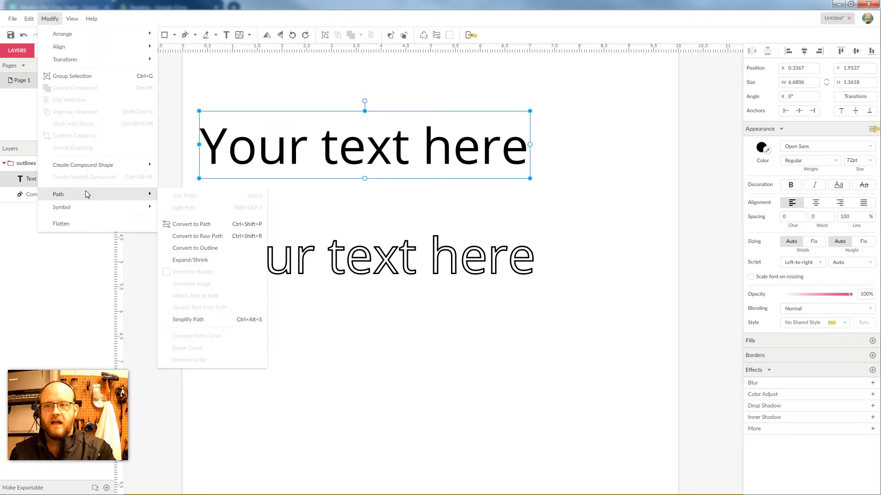
pyautogui.click(217, 225)
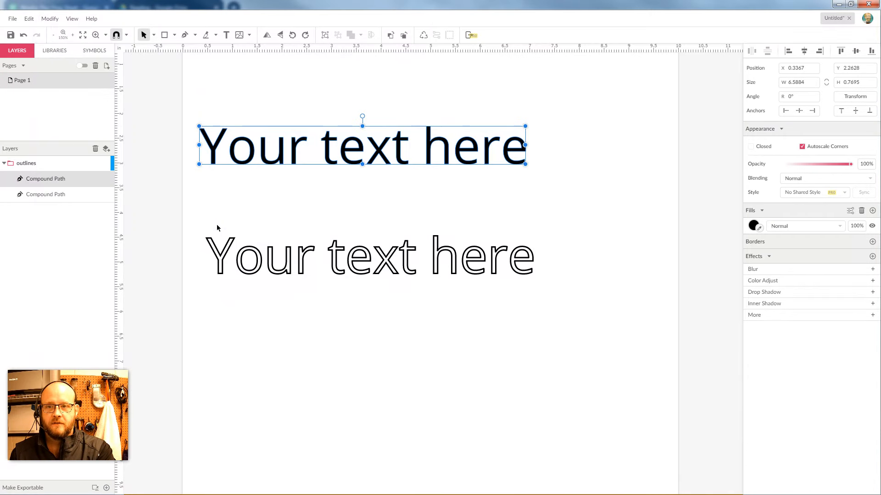
pyautogui.click(445, 191)
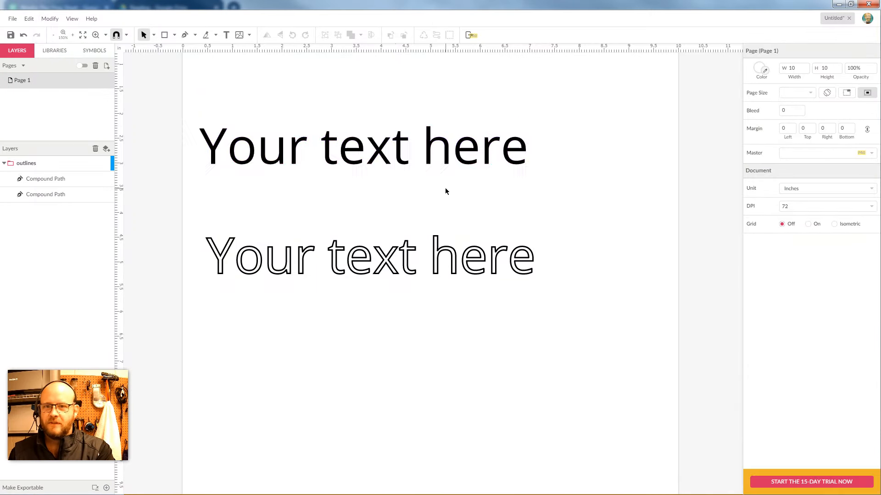
pyautogui.click(386, 156)
pyautogui.doubleClick(385, 156)
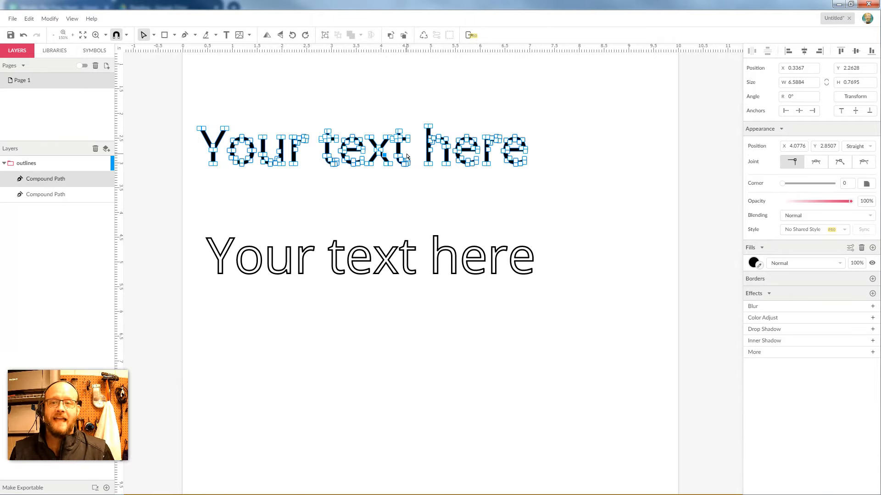
pyautogui.click(390, 208)
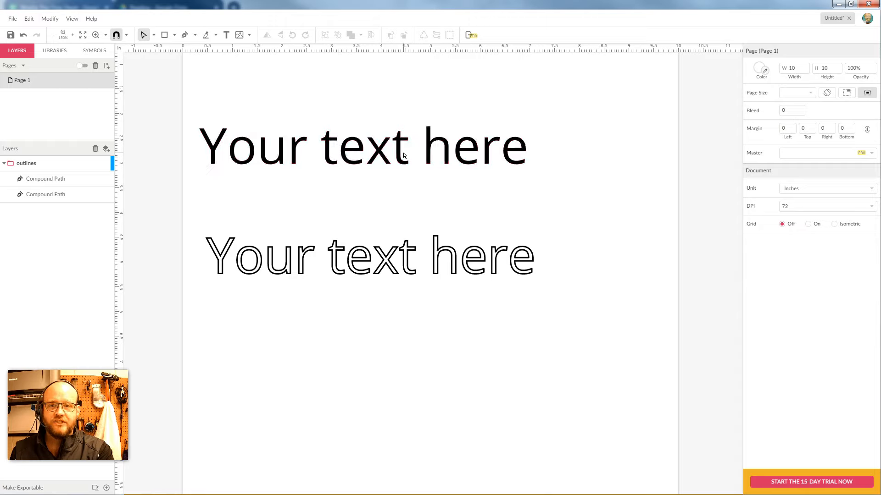
# Change the upper text path's fill to Background Fill and add a 1 pt border around its letters
pyautogui.press('z')
pyautogui.moveTo(356, 112); pyautogui.dragTo(482, 194)
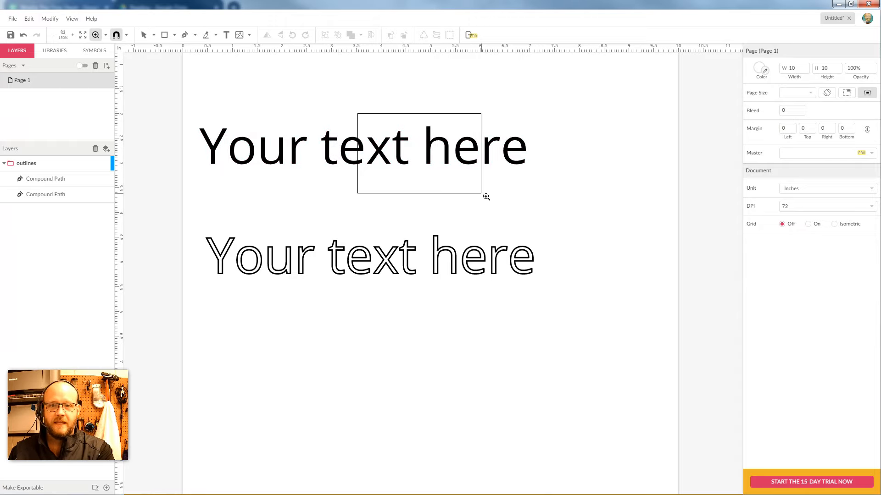
pyautogui.click(144, 34)
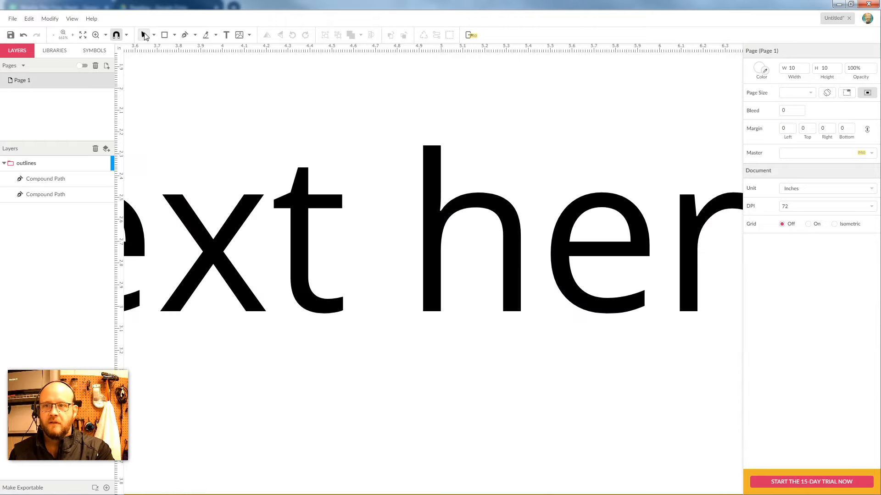
pyautogui.click(292, 188)
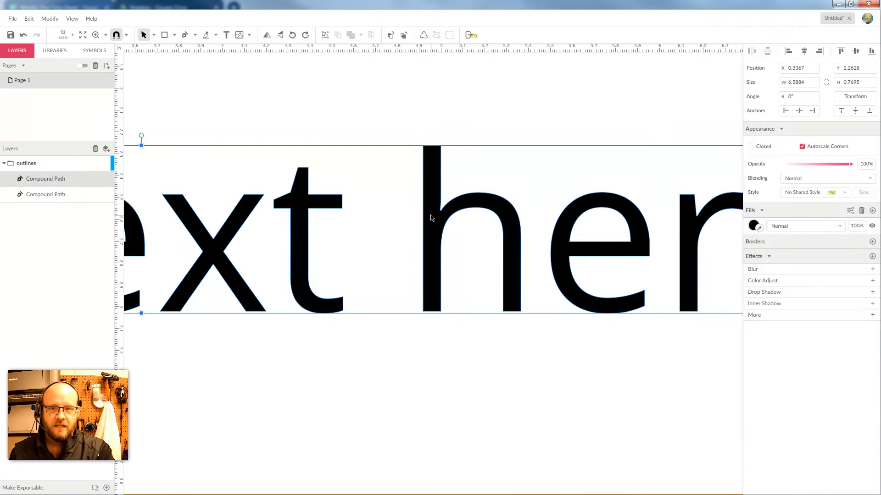
pyautogui.click(369, 137)
pyautogui.click(434, 163)
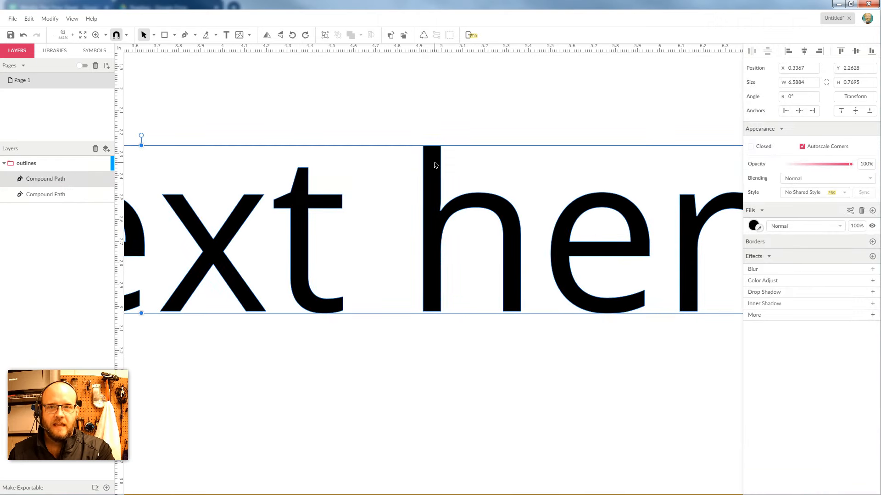
pyautogui.click(753, 225)
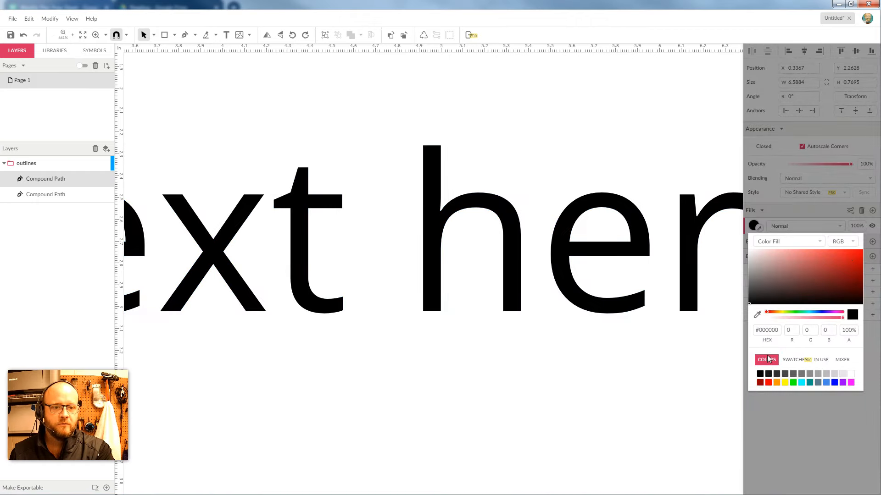
pyautogui.click(775, 241)
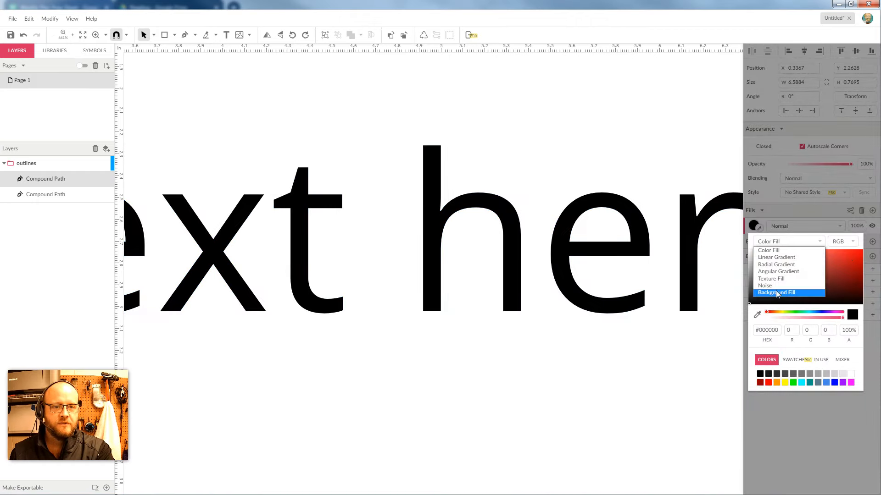
pyautogui.click(775, 290)
pyautogui.click(690, 245)
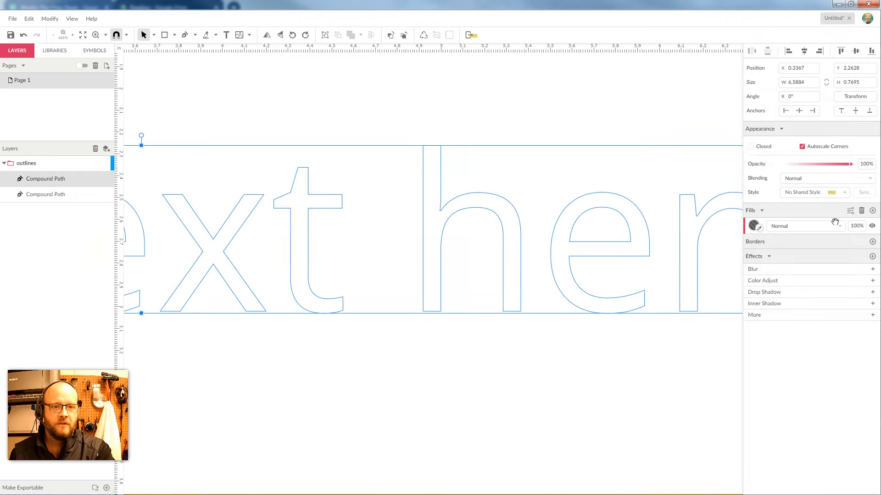
pyautogui.click(872, 242)
pyautogui.click(554, 130)
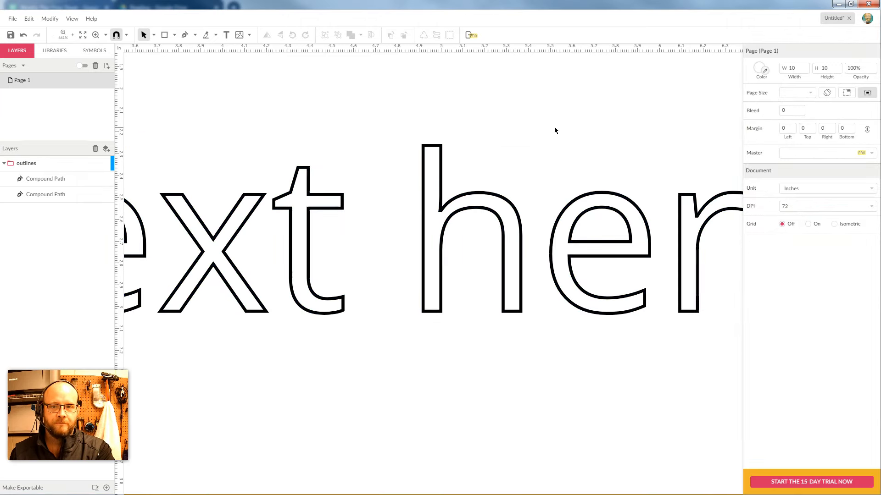
# Draw a rectangle about 1.15 by 1.05 inches overlapping the final "t" of "text" and the "h" in the upper line
pyautogui.hotkey('ctrl', '-')
pyautogui.hotkey('ctrl', '-')
pyautogui.hotkey('ctrl', '-')
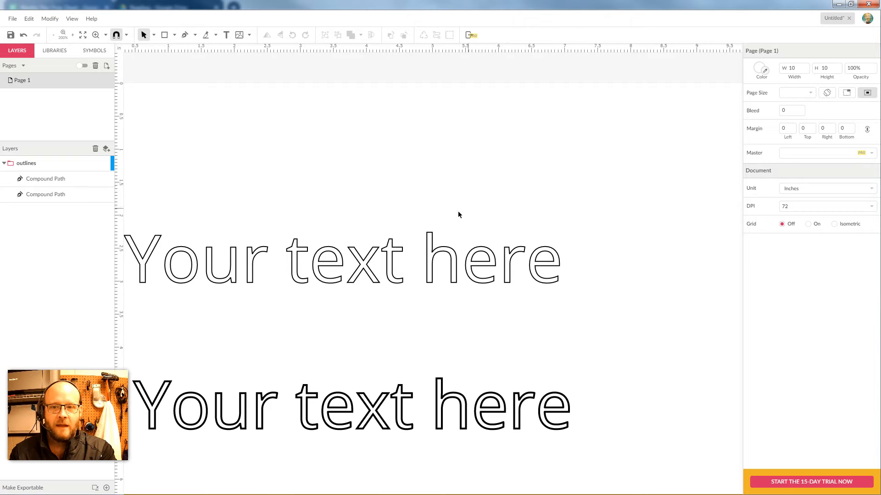
pyautogui.press('space')
pyautogui.moveTo(376, 270); pyautogui.dragTo(452, 232)
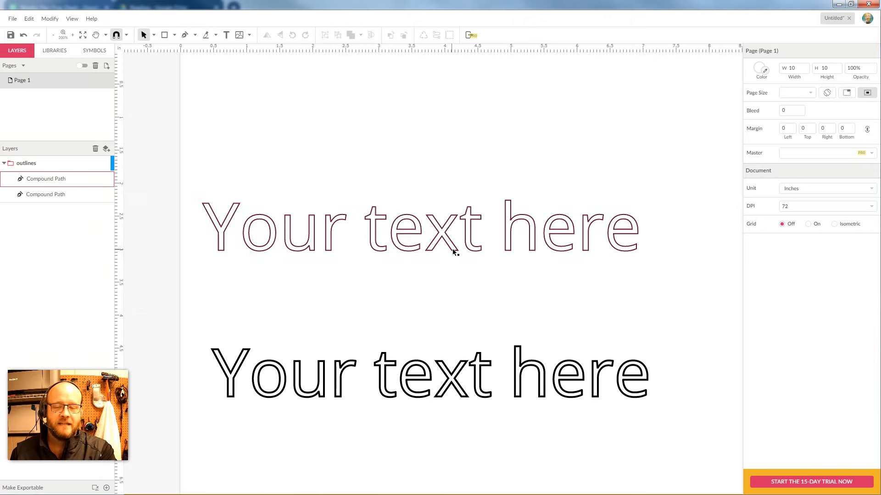
pyautogui.click(174, 35)
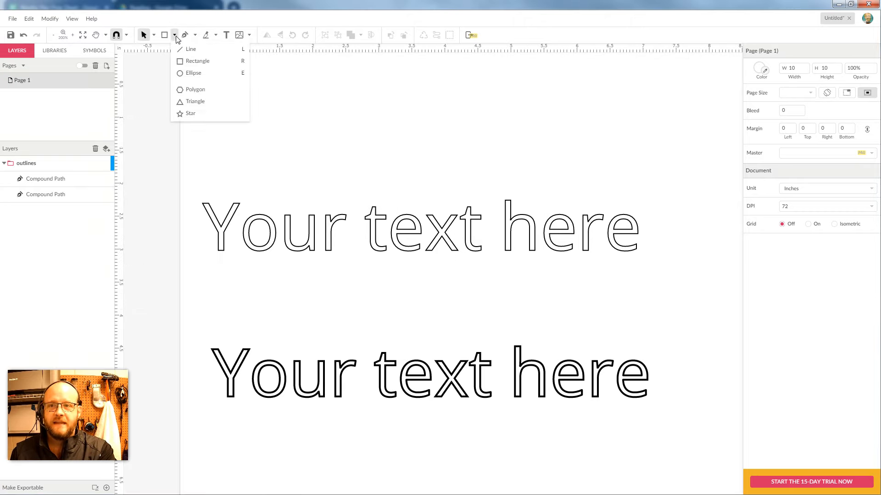
pyautogui.click(195, 59)
pyautogui.moveTo(537, 157); pyautogui.dragTo(460, 226)
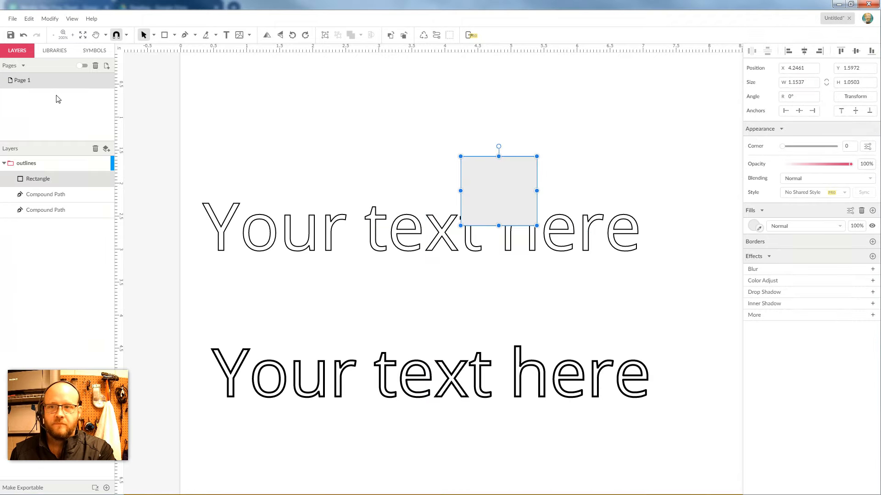
# Combine the rectangle and the upper text path into one compound shape with Union
pyautogui.click(485, 238)
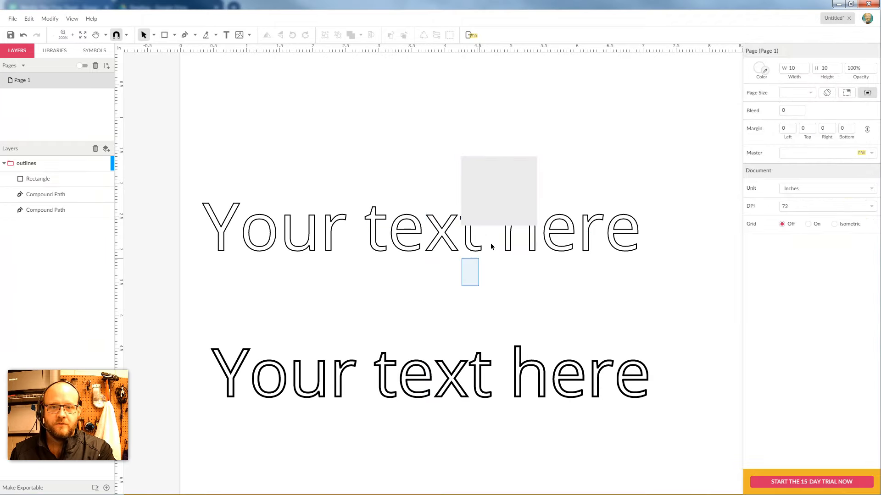
pyautogui.moveTo(490, 247); pyautogui.dragTo(527, 191)
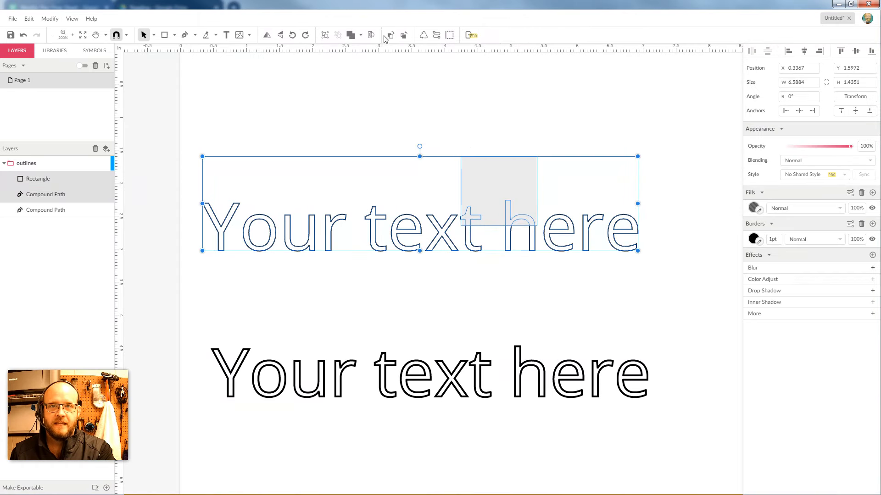
pyautogui.click(351, 34)
pyautogui.click(518, 114)
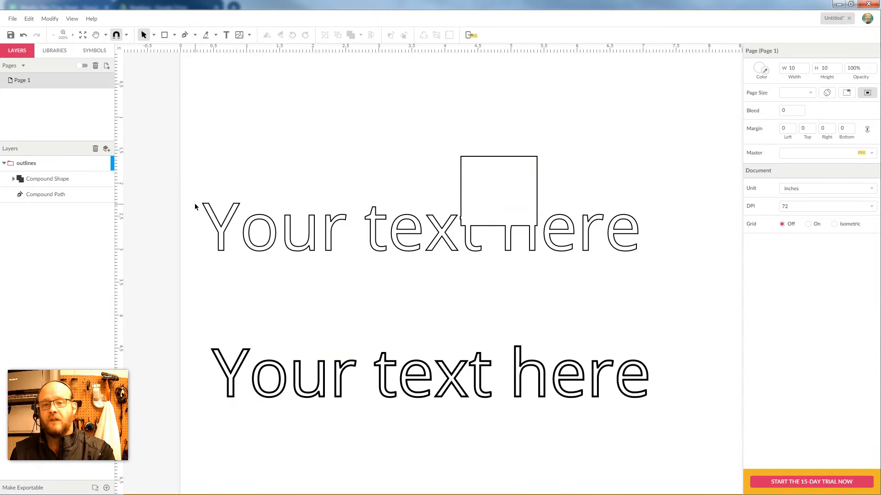
# Delete the combined compound shape and the outlined text below it from the page
pyautogui.click(535, 210)
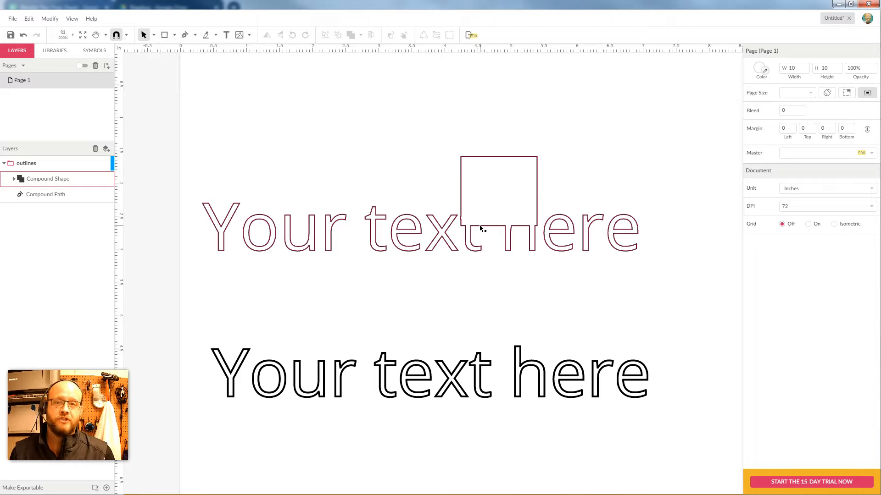
pyautogui.click(658, 257)
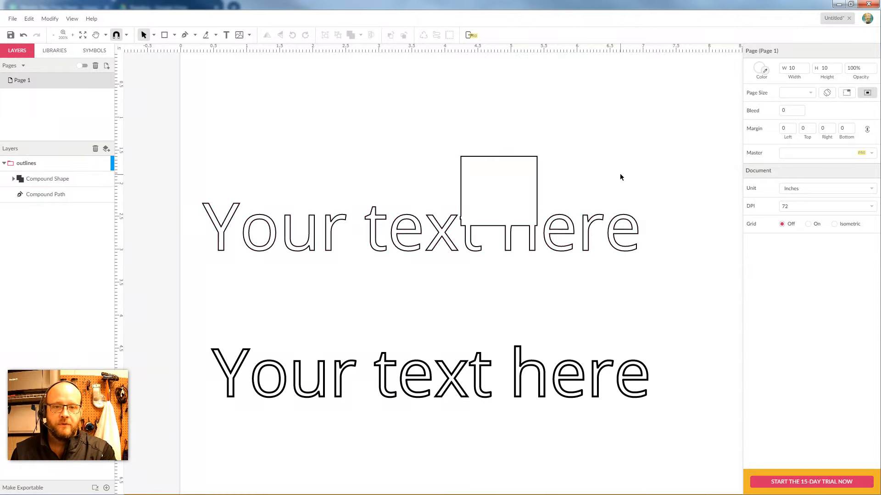
pyautogui.moveTo(620, 174); pyautogui.dragTo(310, 433)
pyautogui.press('Delete')
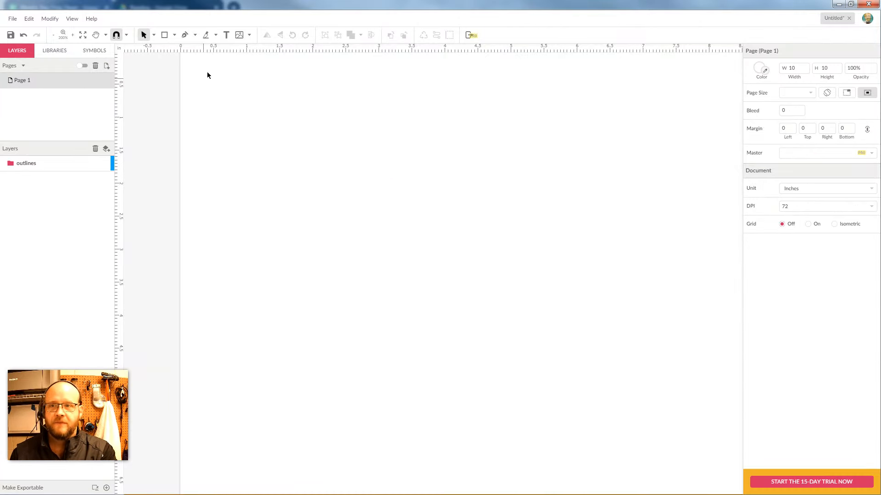
# Draw a rectangle and an overlapping six-sided polygon about 2.84 by 2.87 inches
pyautogui.click(164, 35)
pyautogui.click(174, 35)
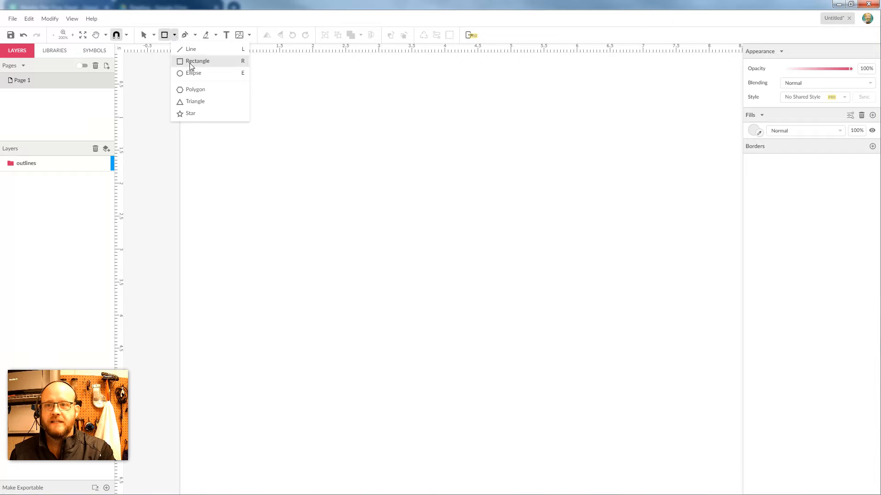
pyautogui.click(190, 66)
pyautogui.moveTo(279, 129); pyautogui.dragTo(415, 126)
pyautogui.click(175, 35)
pyautogui.click(195, 89)
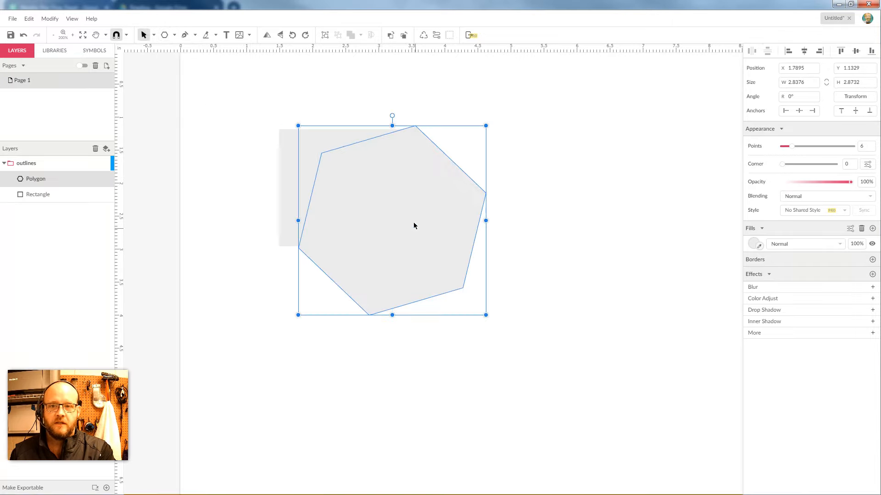
# Draw a triangle about 1.86 by 2.14 inches overlapping the rectangle's lower-left corner
pyautogui.click(174, 35)
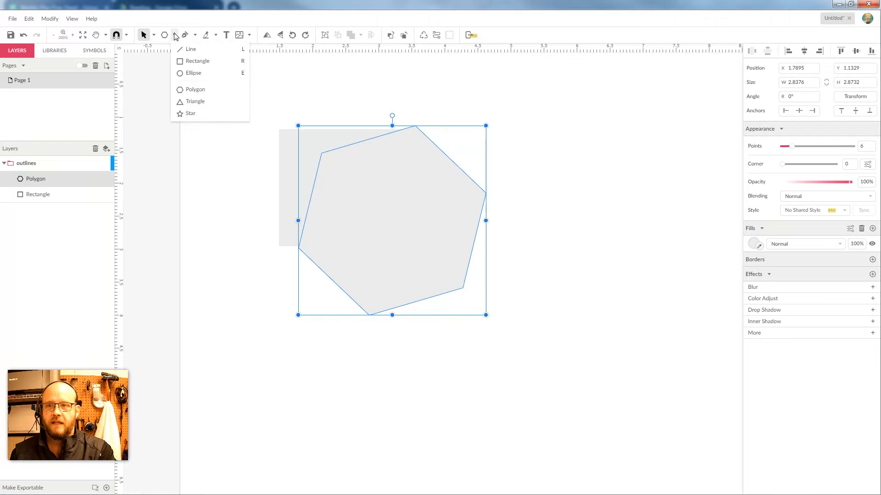
pyautogui.click(200, 101)
pyautogui.moveTo(267, 288); pyautogui.dragTo(305, 220)
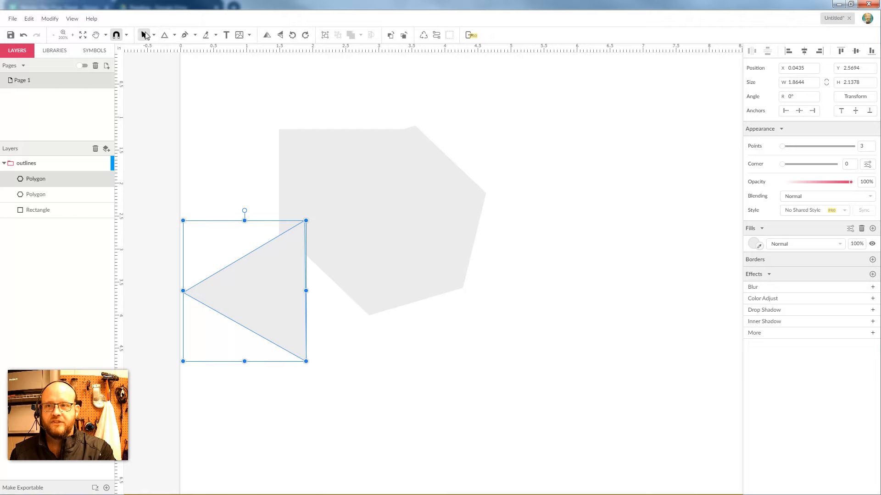
# Move all three shapes together to about X 1.39, Y 2.04 inches and select the outlines layer
pyautogui.moveTo(213, 122); pyautogui.dragTo(413, 318)
pyautogui.moveTo(353, 209); pyautogui.dragTo(438, 265)
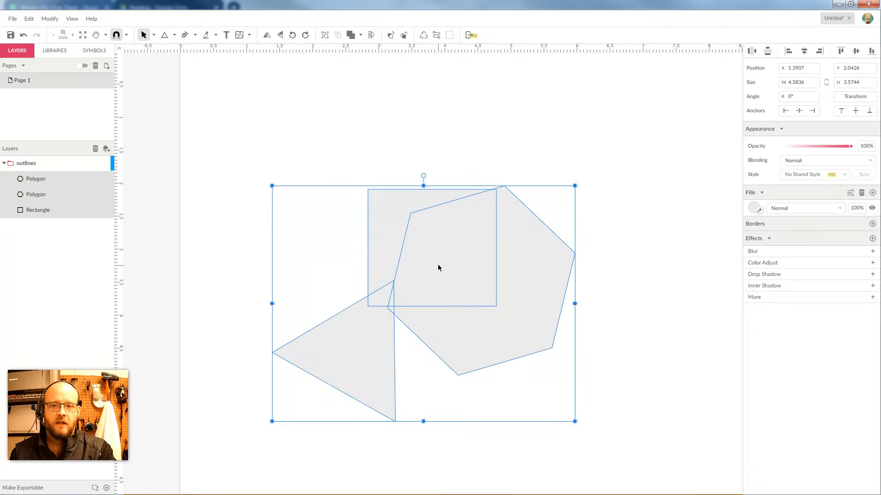
pyautogui.click(539, 150)
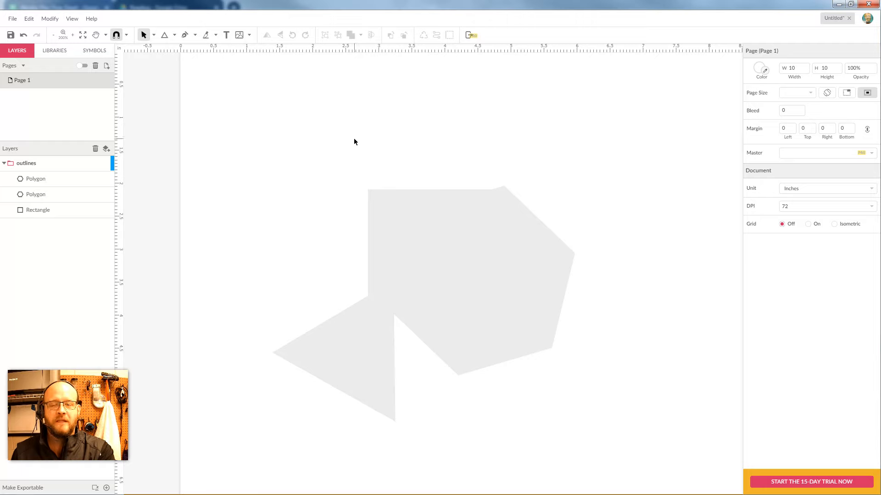
pyautogui.click(32, 166)
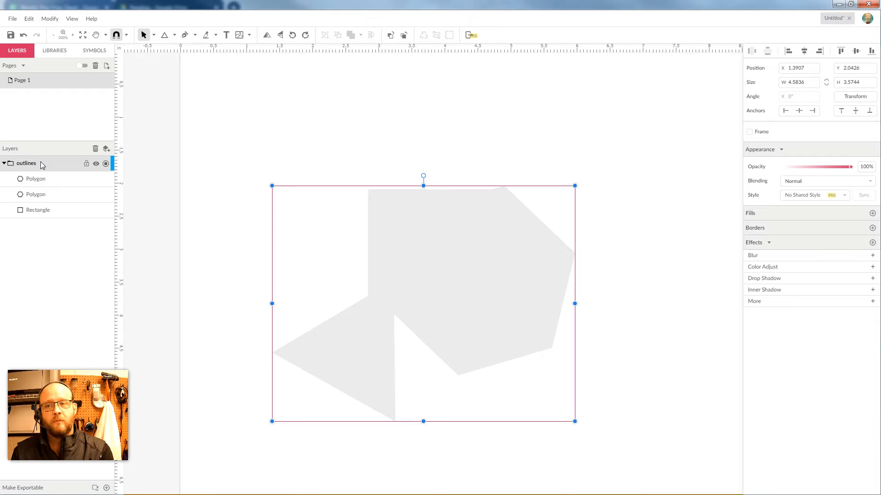
# Lock and unlock the outlines layer, and switch its visibility off and back on
pyautogui.click(86, 164)
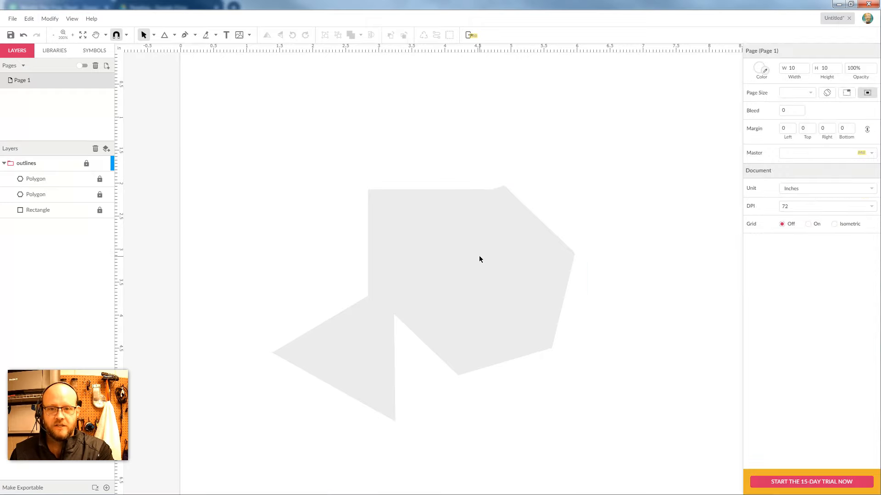
pyautogui.click(86, 164)
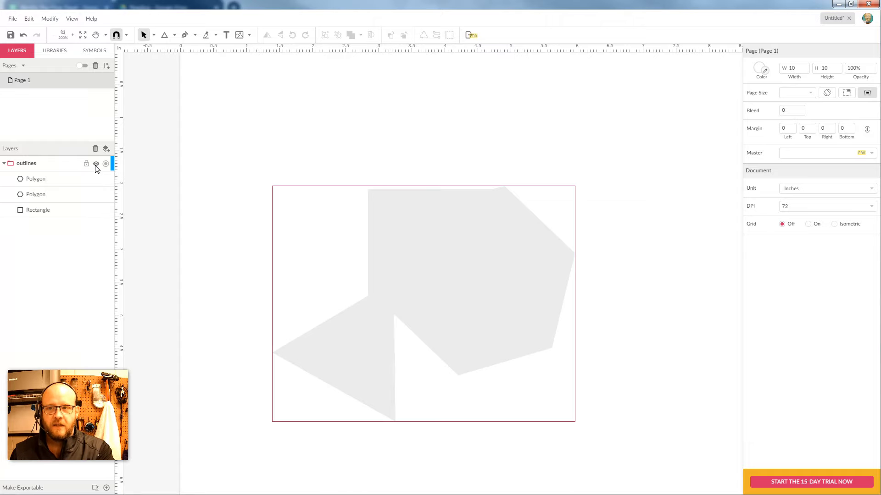
pyautogui.click(96, 164)
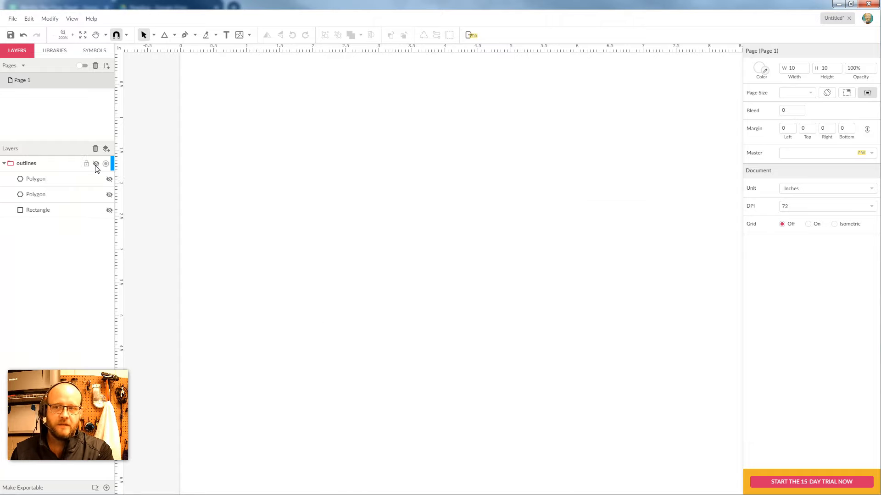
pyautogui.click(96, 164)
pyautogui.click(96, 163)
pyautogui.click(96, 163)
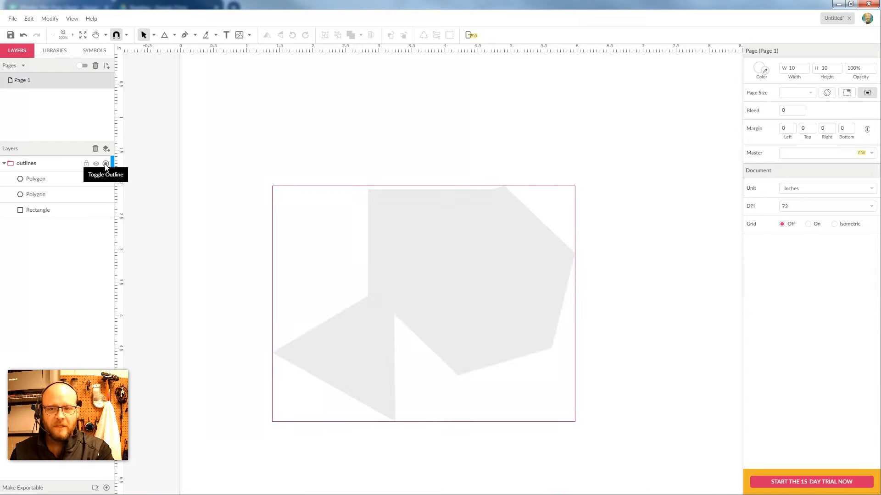
# Examine the overlapping shapes of the outlines layer in outline display and return the layer to filled display
pyautogui.click(106, 164)
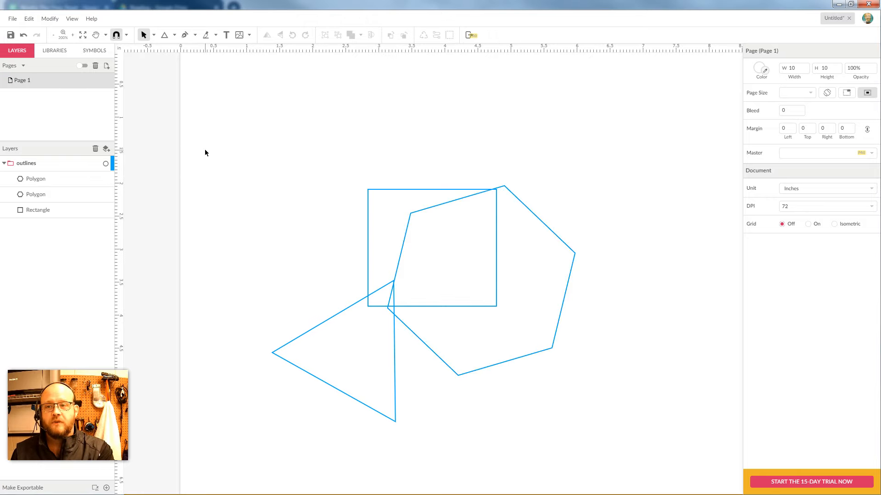
pyautogui.click(106, 163)
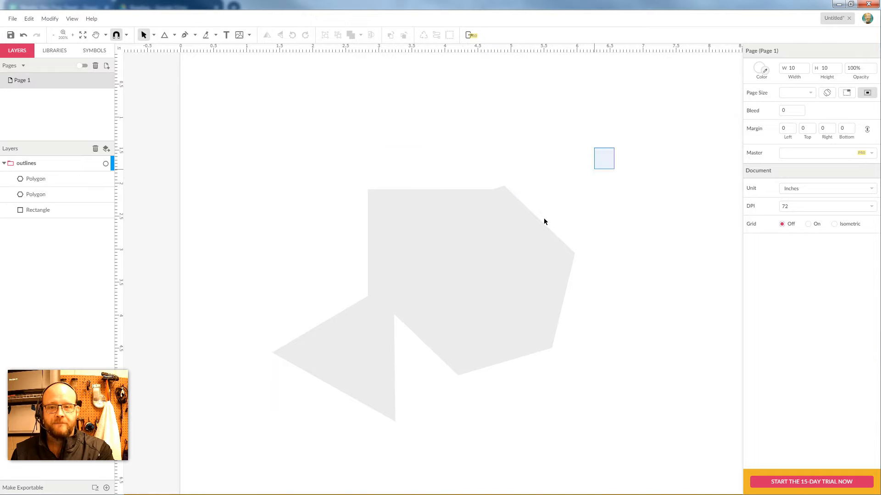
# Duplicate the three overlapping shapes to about X 2.35, Y 3.11 inches and combine the copies with Union
pyautogui.moveTo(594, 169); pyautogui.dragTo(254, 439)
pyautogui.moveTo(453, 281); pyautogui.dragTo(510, 349)
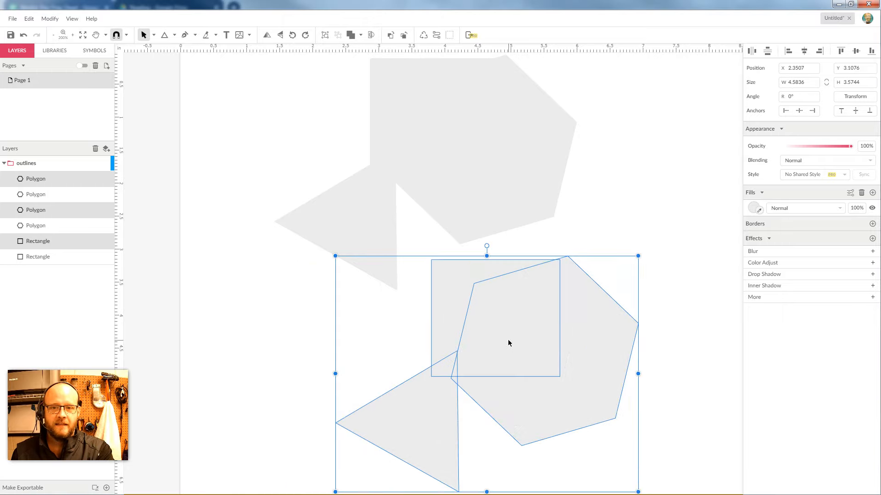
pyautogui.click(361, 36)
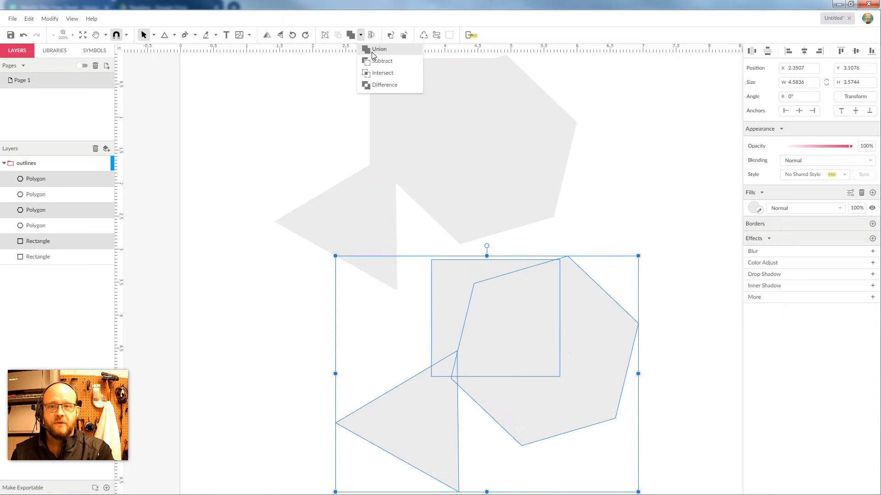
pyautogui.click(369, 49)
pyautogui.click(585, 221)
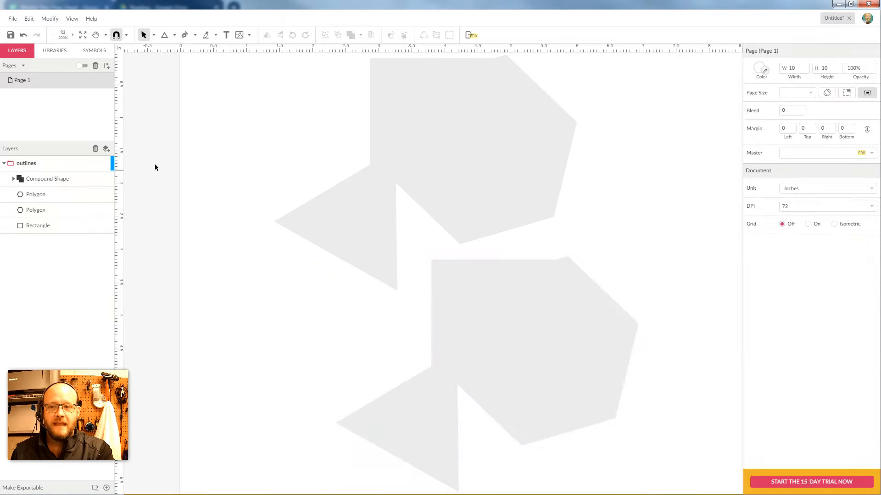
# Switch the whole outlines layer to outline display and clear the selection to compare the separate and united shapes
pyautogui.click(73, 165)
pyautogui.click(106, 164)
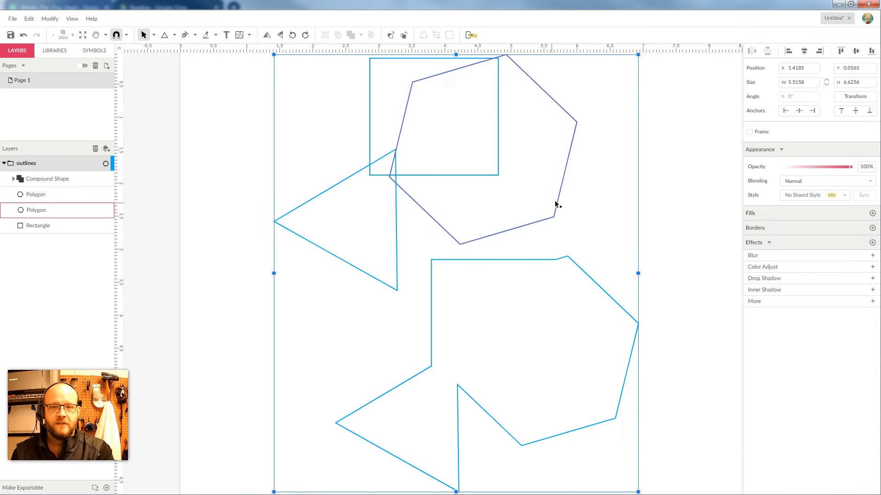
pyautogui.click(630, 167)
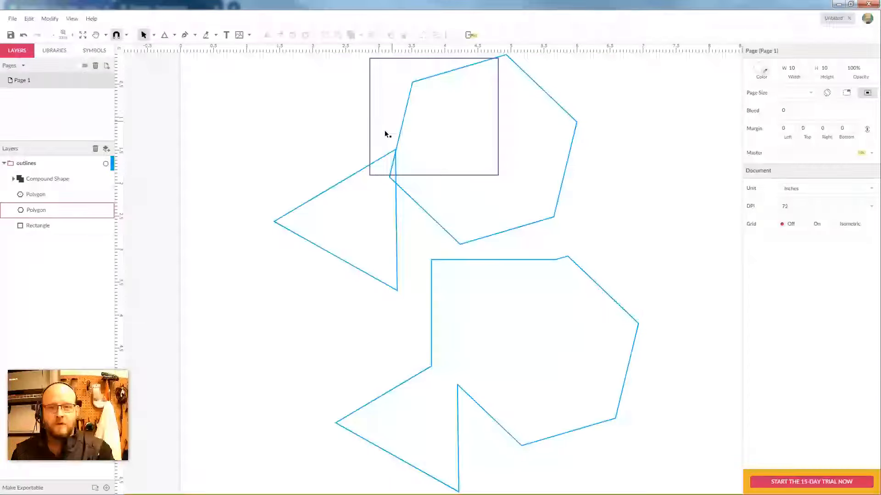